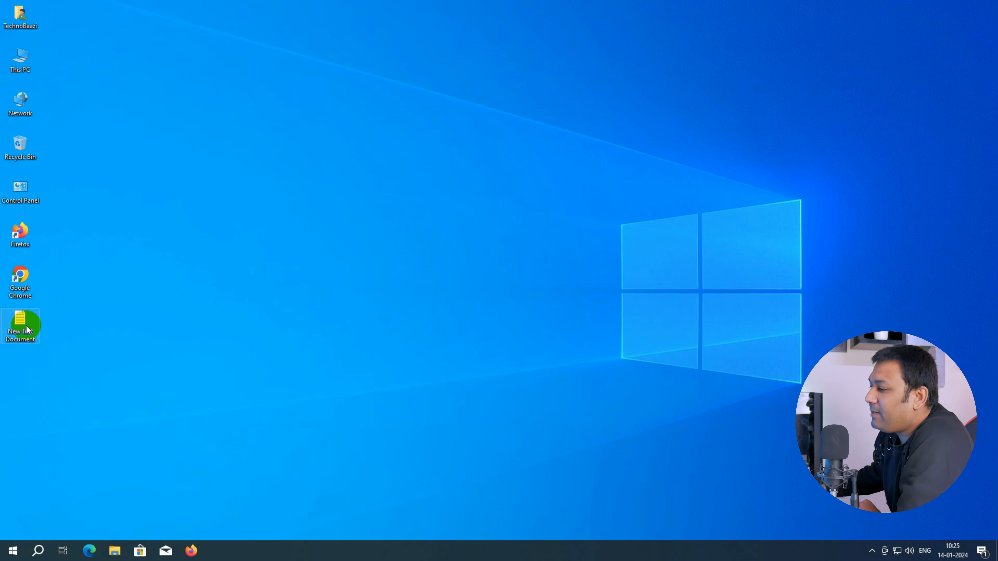
Step: Open the New Text Document on the desktop and copy the bit.ly link it contains
{"action": "double_click", "coordinate": [25, 318]}
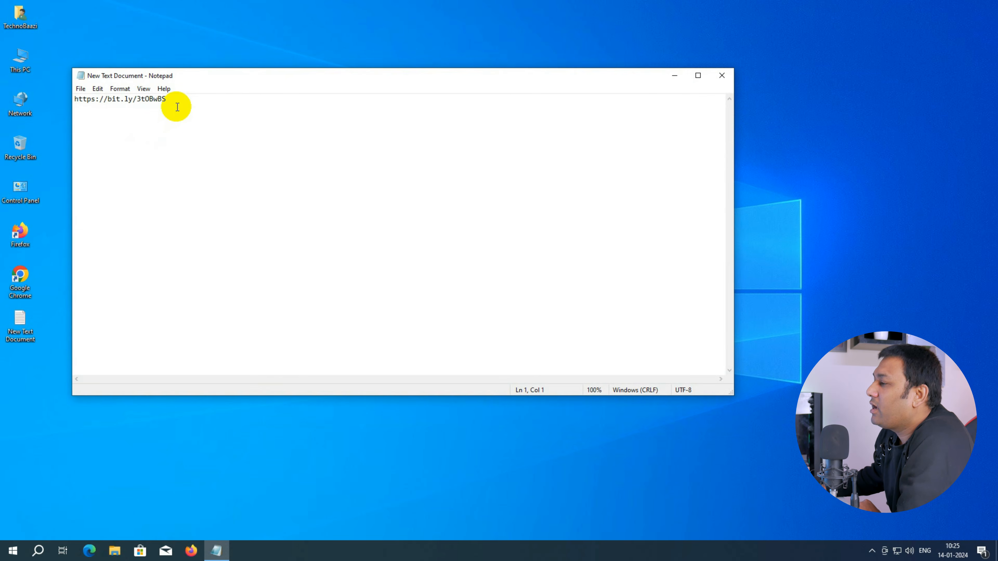
{"action": "left_click_drag", "start_coordinate": [173, 103], "coordinate": [44, 116]}
{"action": "right_click", "coordinate": [107, 102]}
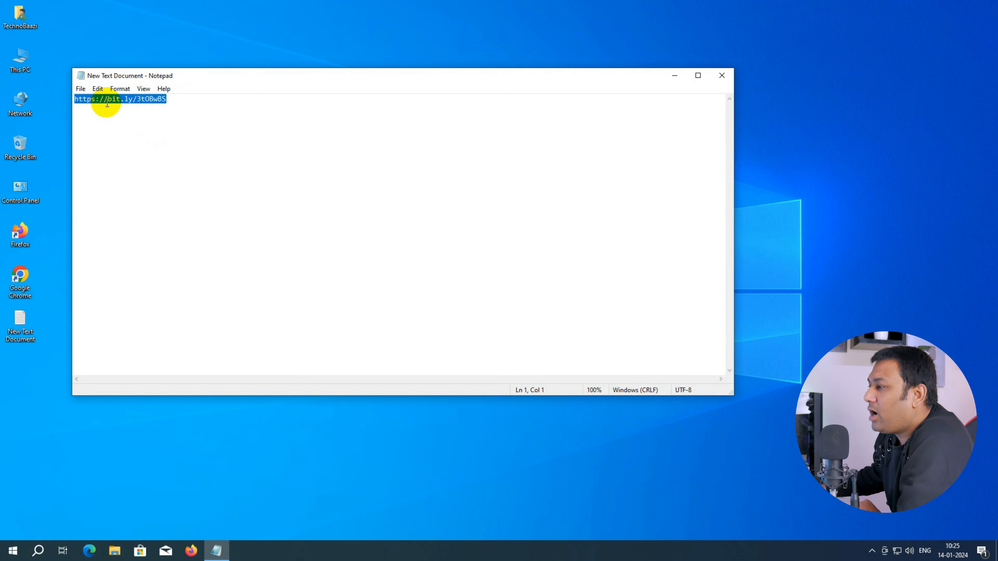
{"action": "left_click", "coordinate": [136, 137]}
Step: Open Google Chrome and go to the copied link by pasting it into the address bar
{"action": "double_click", "coordinate": [18, 279]}
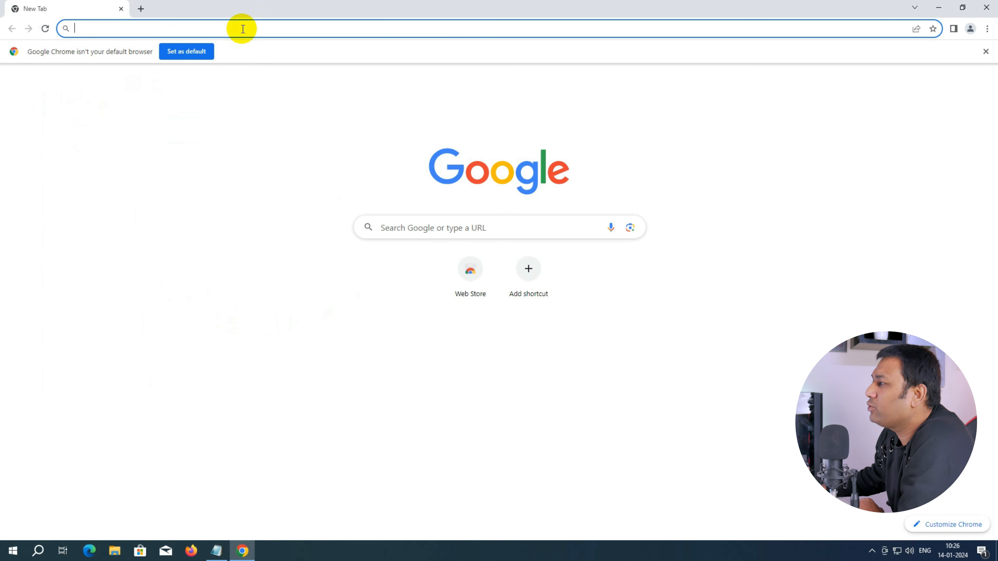
{"action": "right_click", "coordinate": [241, 28]}
{"action": "left_click", "coordinate": [278, 89]}
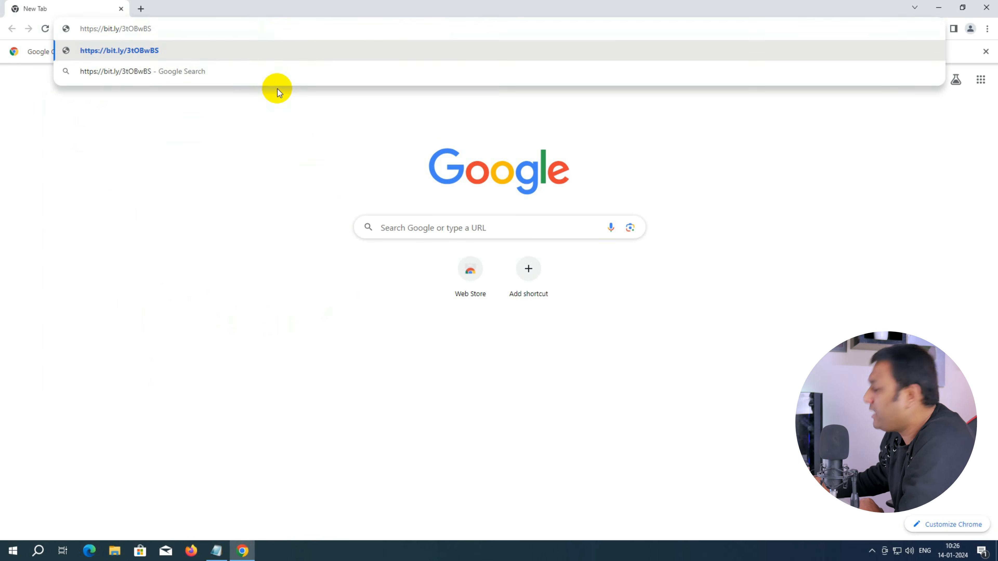
{"action": "key", "text": "Return"}
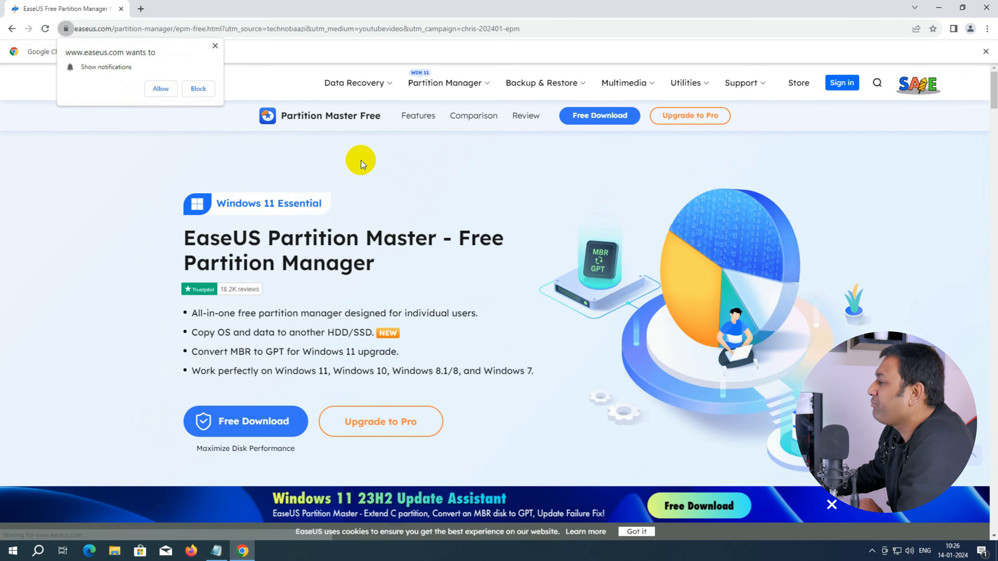
Step: Download the free EaseUS Partition Master installer, dismissing the email sign-up popup
{"action": "mouse_move", "coordinate": [542, 82]}
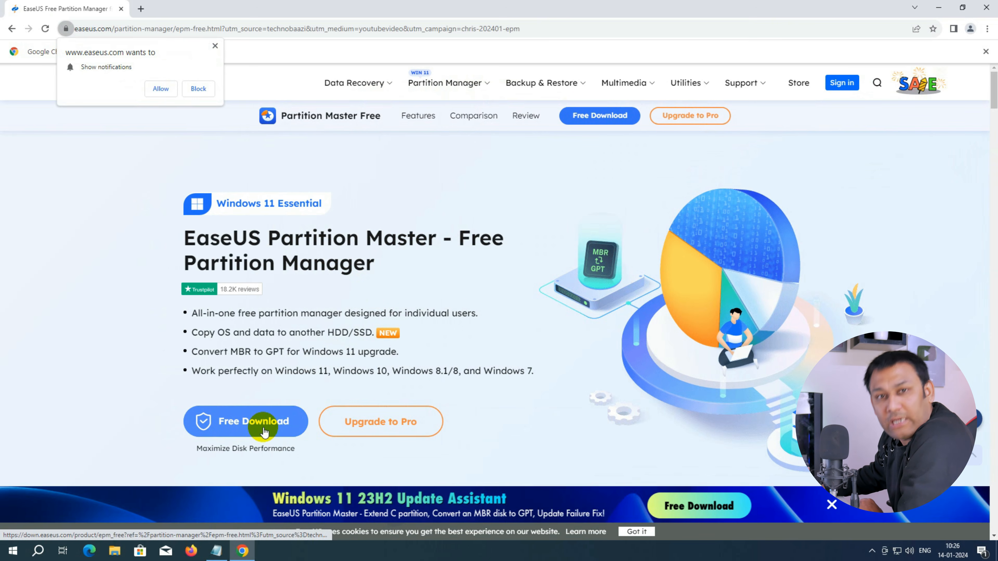
{"action": "left_click", "coordinate": [267, 428]}
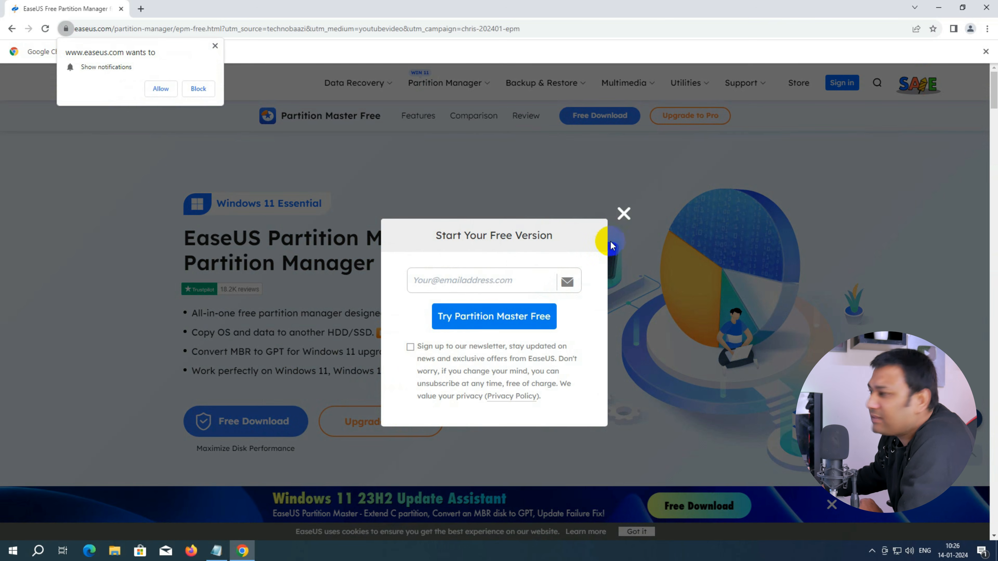
{"action": "left_click", "coordinate": [624, 217]}
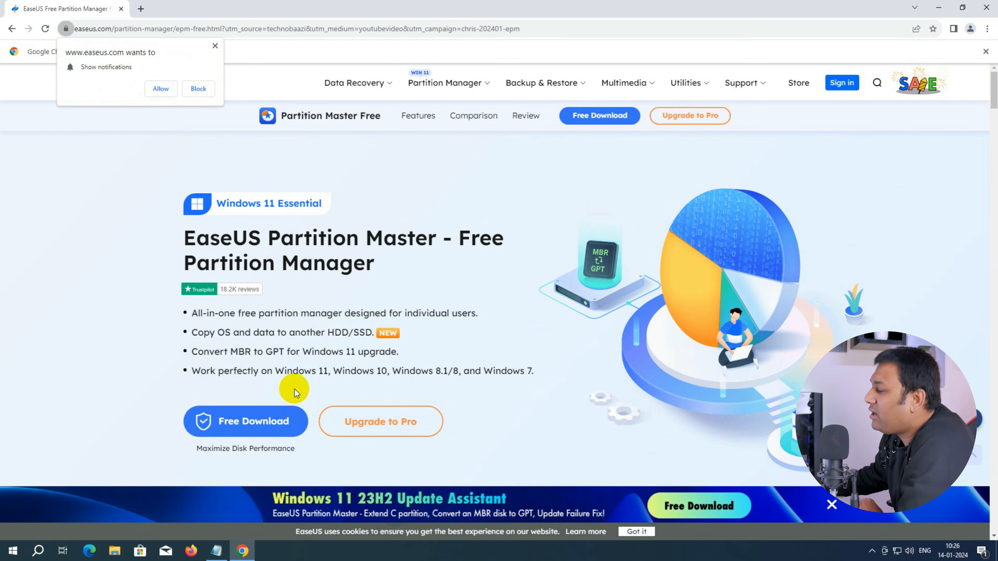
{"action": "left_click", "coordinate": [256, 425]}
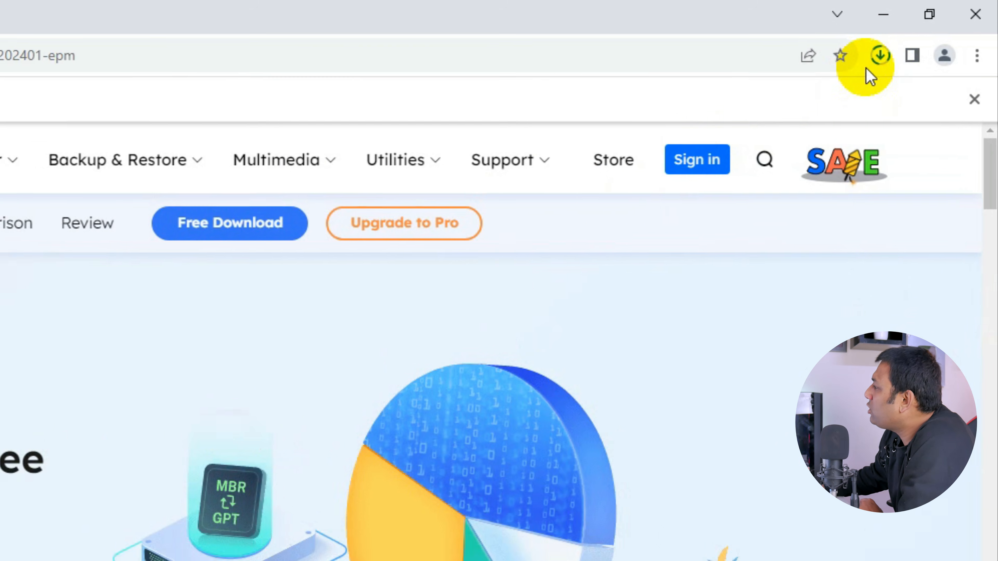
Step: Show the downloaded installer in its Downloads folder and run it as administrator
{"action": "left_click", "coordinate": [936, 29]}
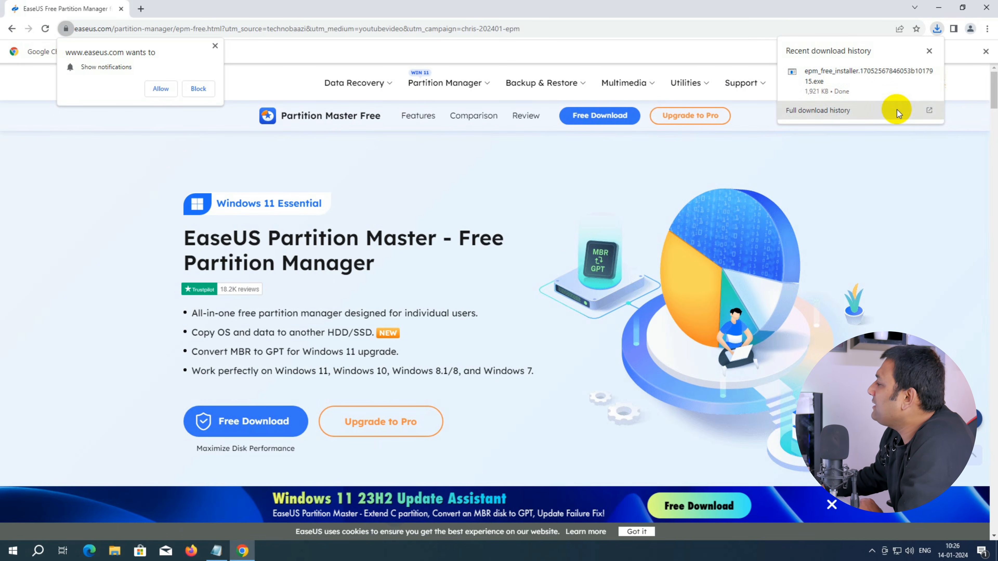
{"action": "left_click", "coordinate": [913, 72]}
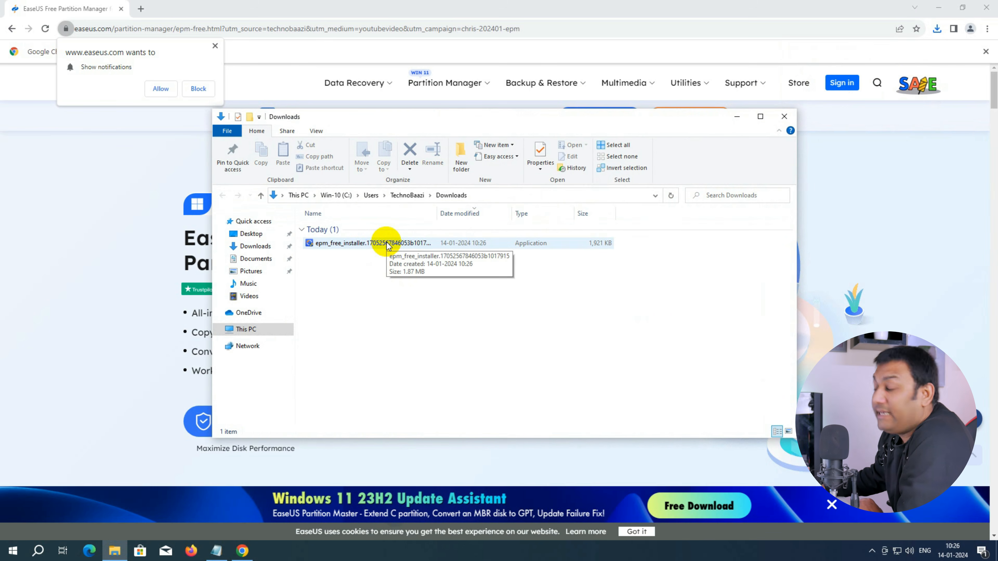
{"action": "right_click", "coordinate": [388, 245]}
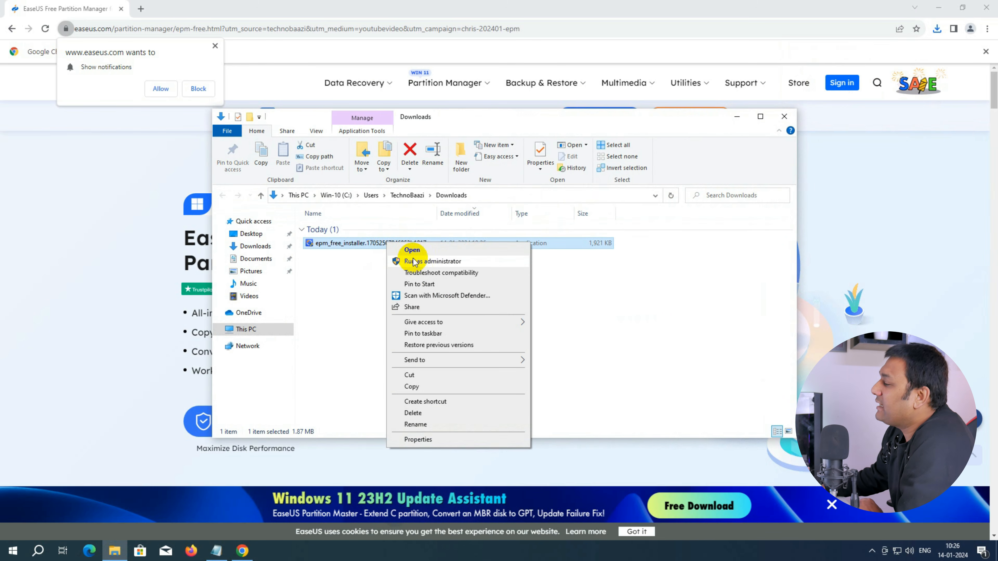
{"action": "left_click", "coordinate": [419, 267]}
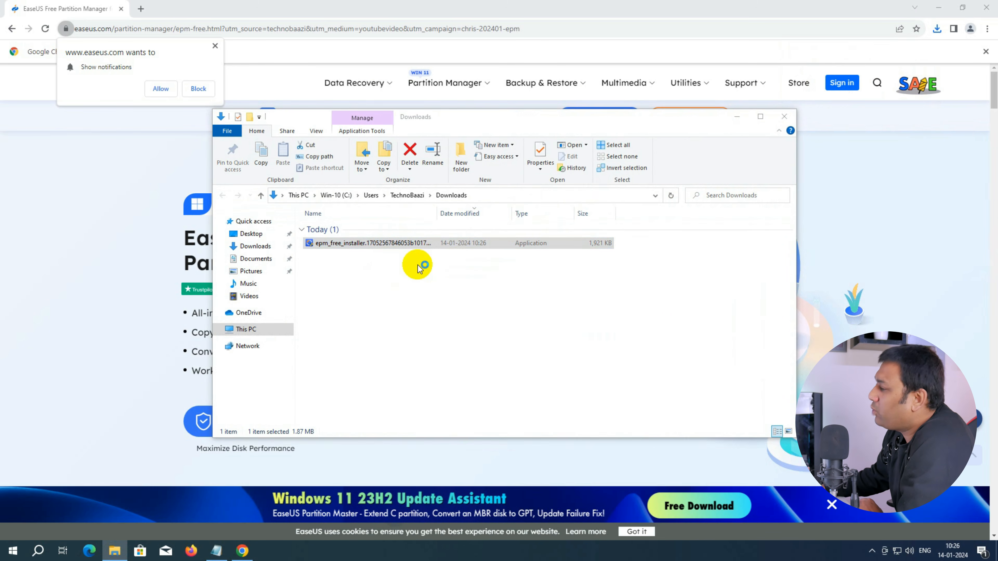
Step: Close the Downloads folder and the browser, and start installing EaseUS Partition Master
{"action": "left_click", "coordinate": [784, 116]}
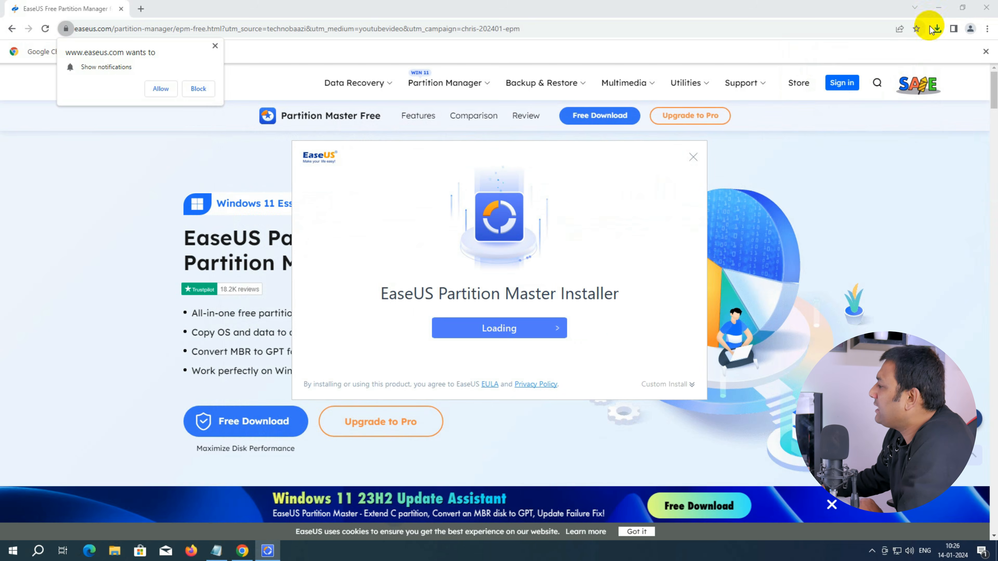
{"action": "left_click", "coordinate": [986, 7]}
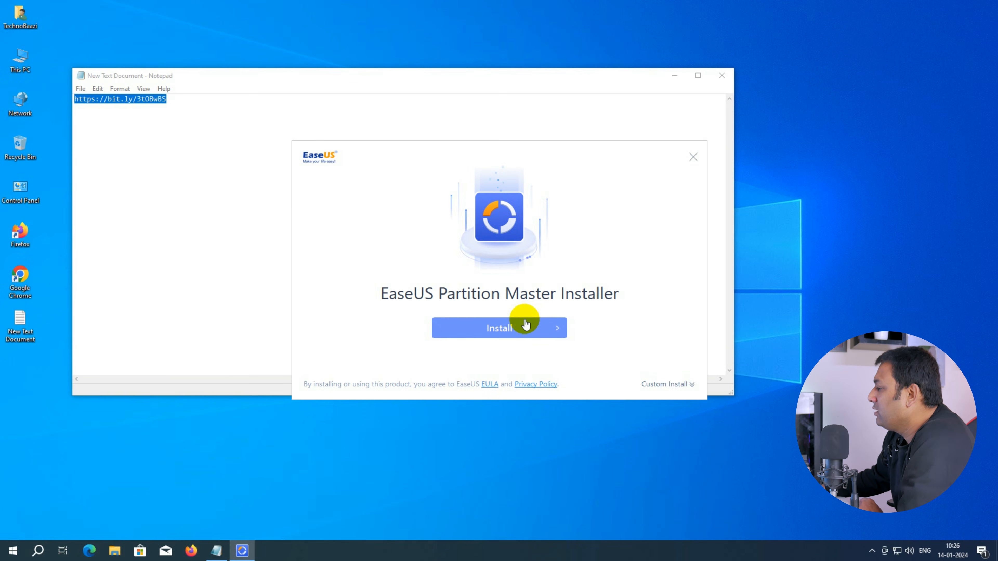
{"action": "left_click", "coordinate": [518, 329]}
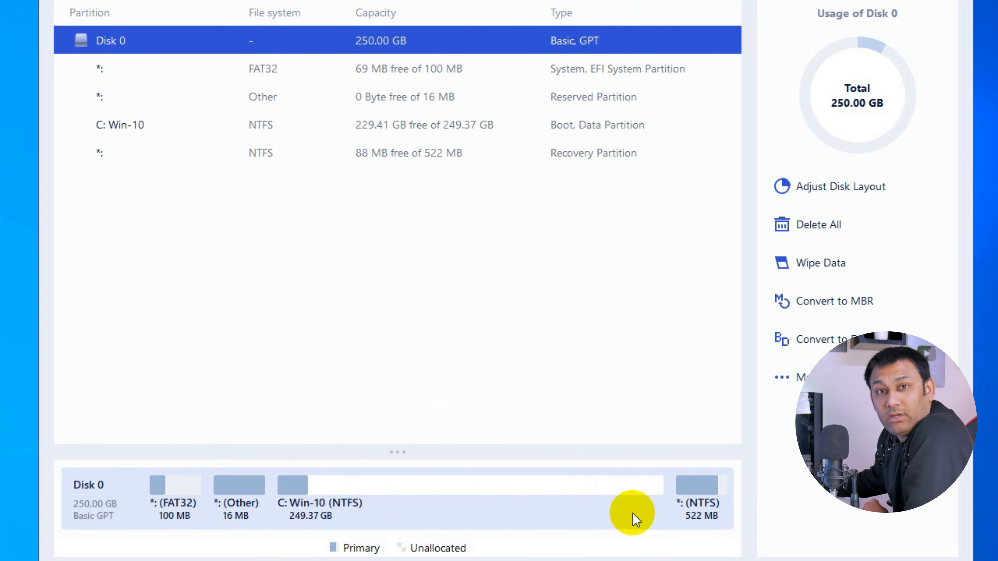
Step: Split the C: Win-10 partition, setting the new D: NTFS partition's size to 100 GB
{"action": "left_click", "coordinate": [408, 494]}
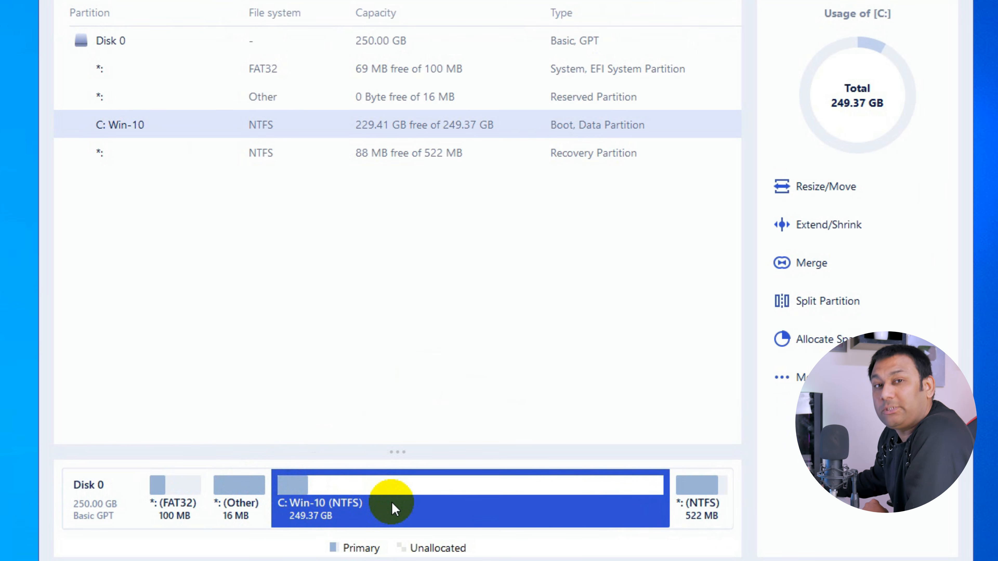
{"action": "right_click", "coordinate": [442, 507]}
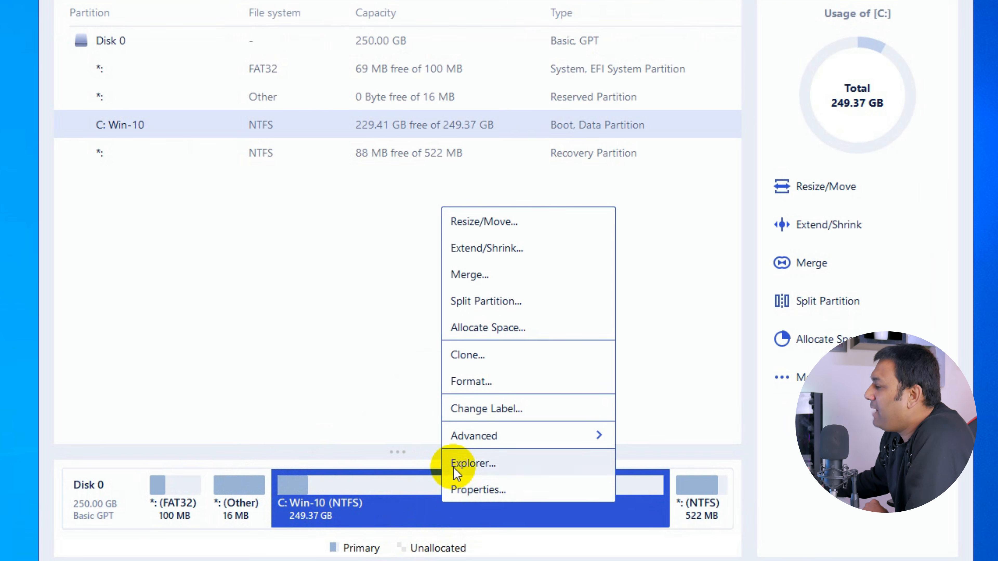
{"action": "left_click", "coordinate": [536, 305]}
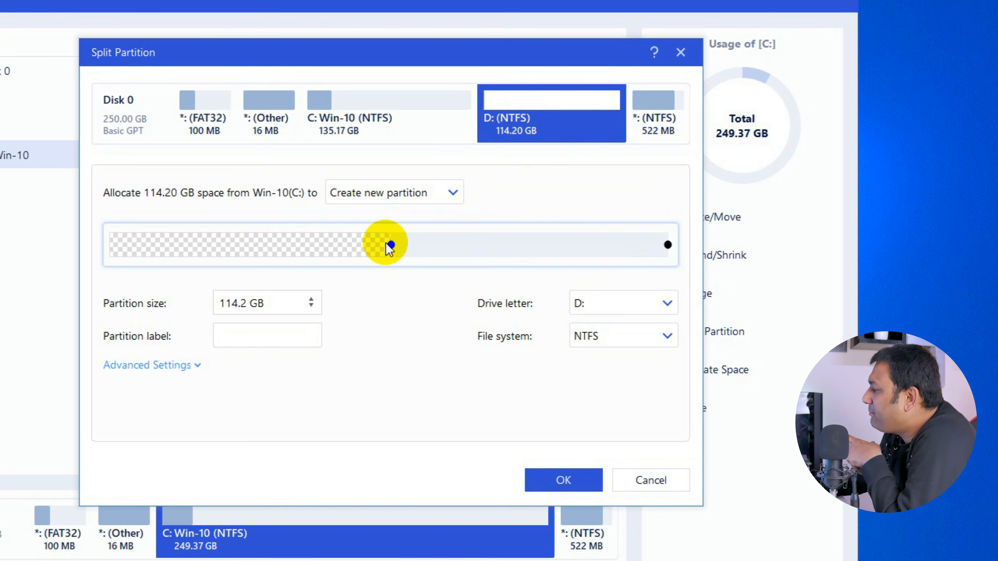
{"action": "left_click_drag", "start_coordinate": [391, 243], "coordinate": [340, 240]}
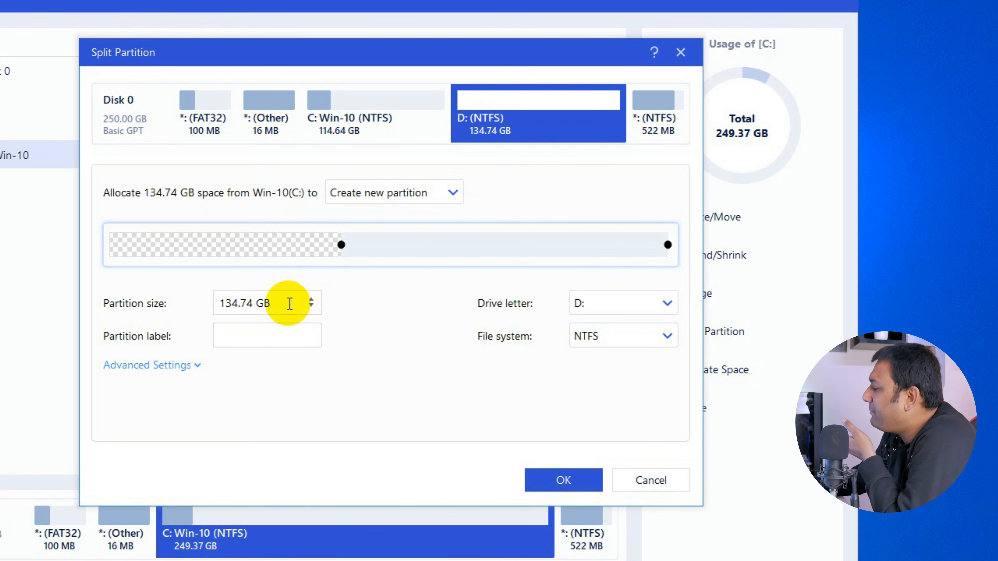
{"action": "left_click_drag", "start_coordinate": [282, 301], "coordinate": [189, 301]}
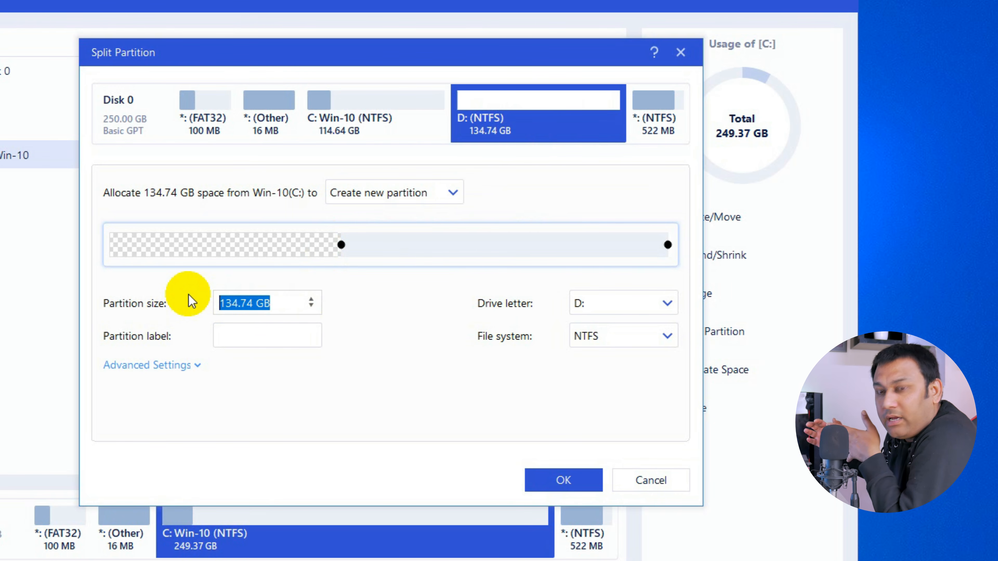
{"action": "key", "text": "Right"}
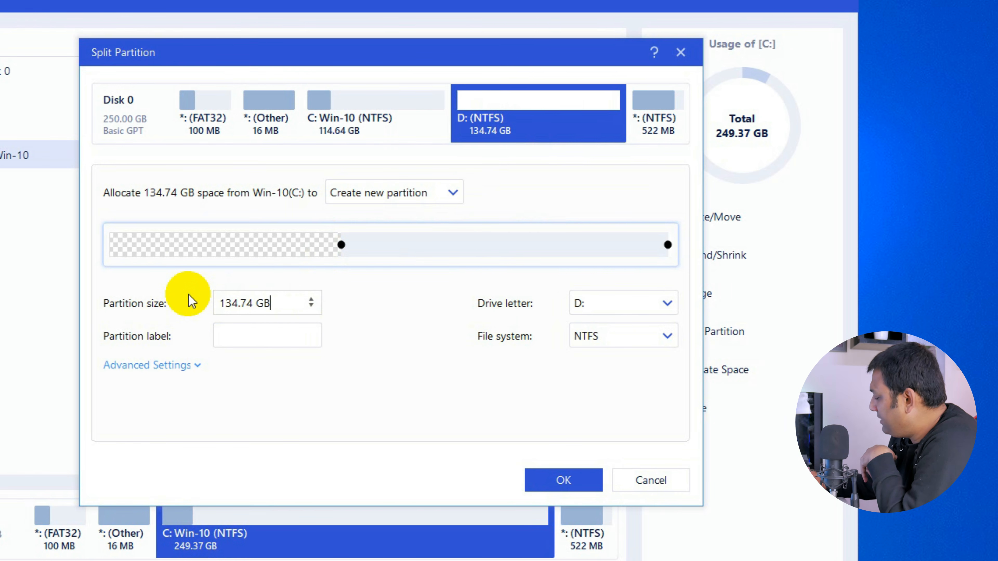
{"action": "left_click_drag", "start_coordinate": [252, 303], "coordinate": [112, 283]}
{"action": "type", "text": "100"}
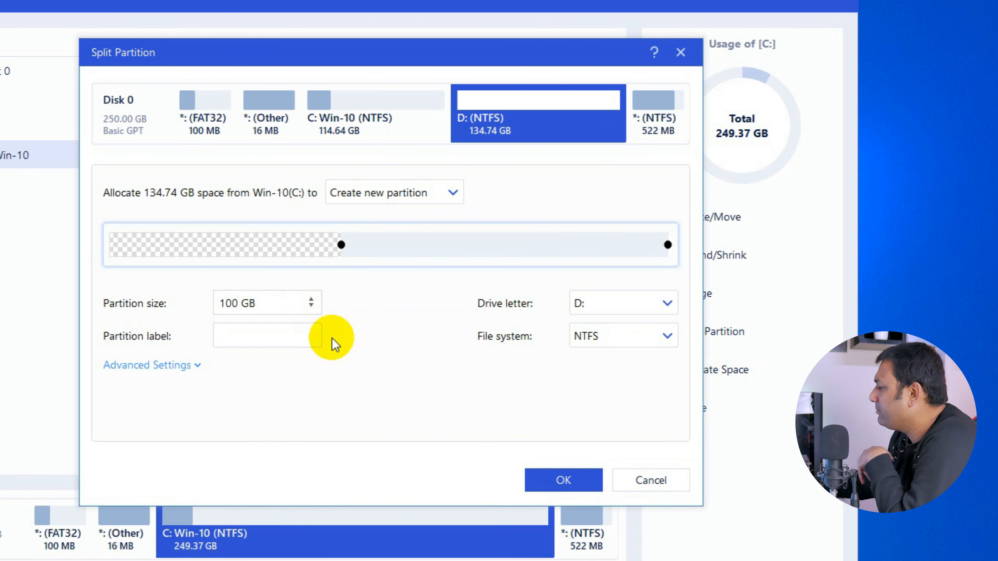
{"action": "left_click", "coordinate": [361, 380]}
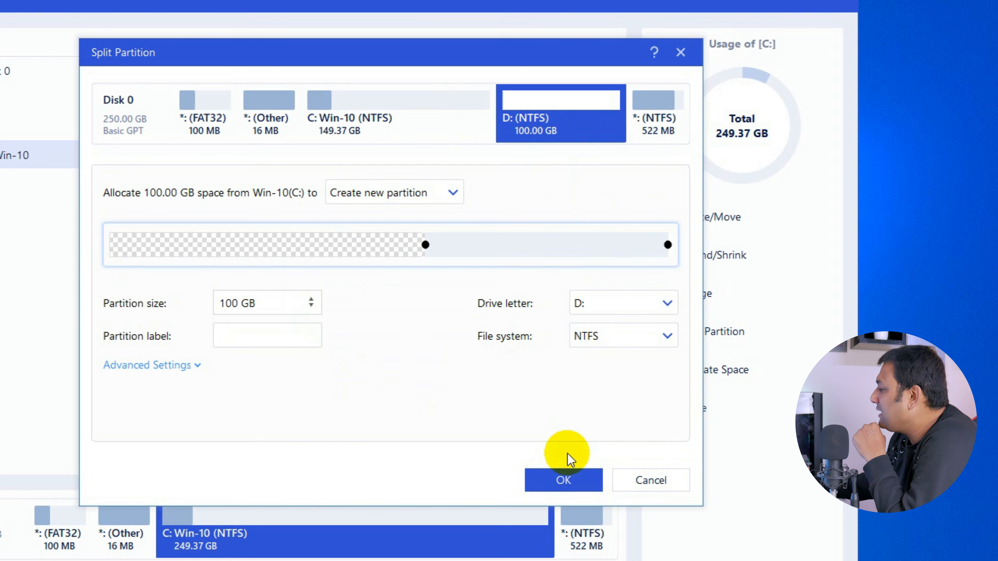
{"action": "left_click", "coordinate": [568, 479]}
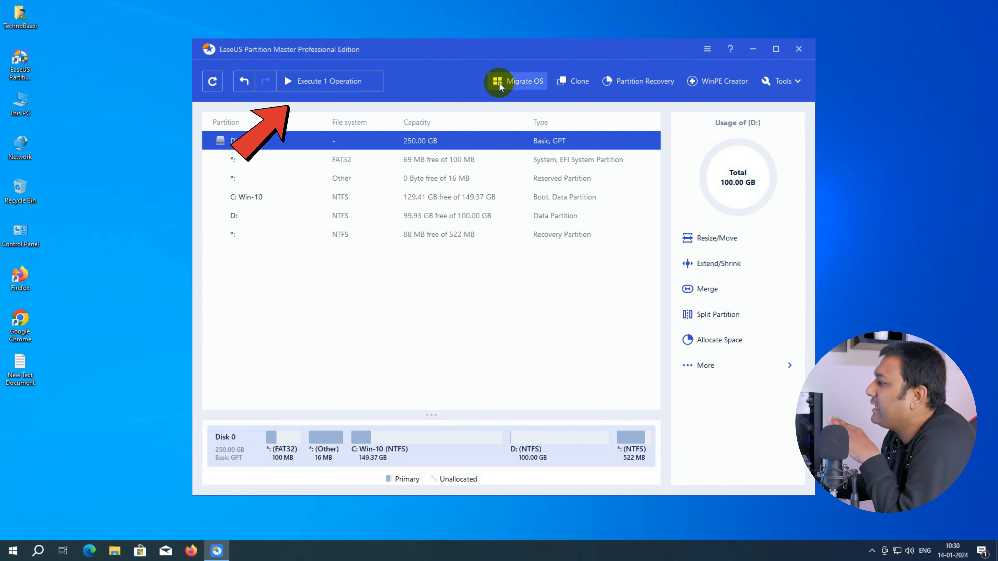
Step: Execute the pending split operation and apply it
{"action": "left_click", "coordinate": [328, 83]}
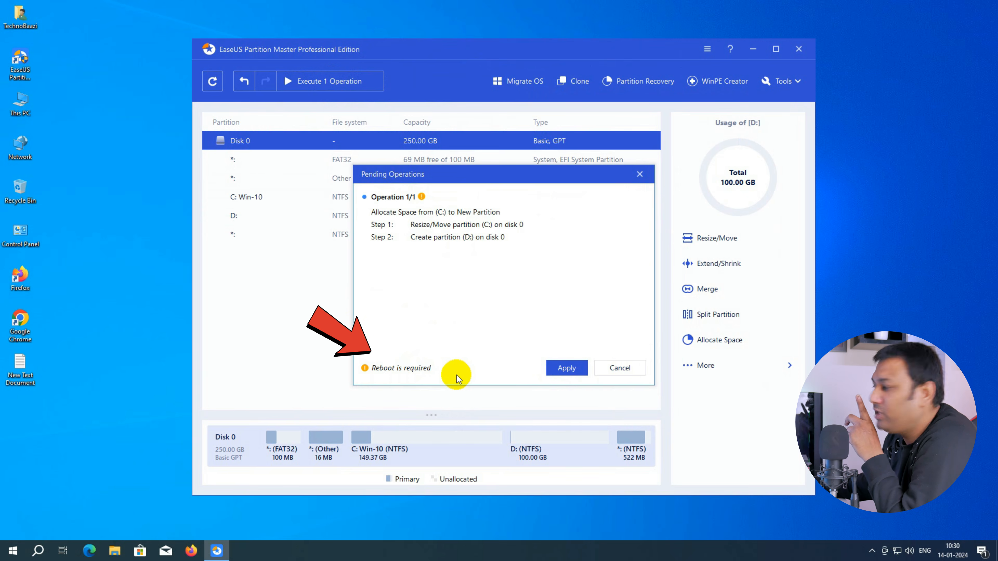
{"action": "left_click", "coordinate": [567, 368]}
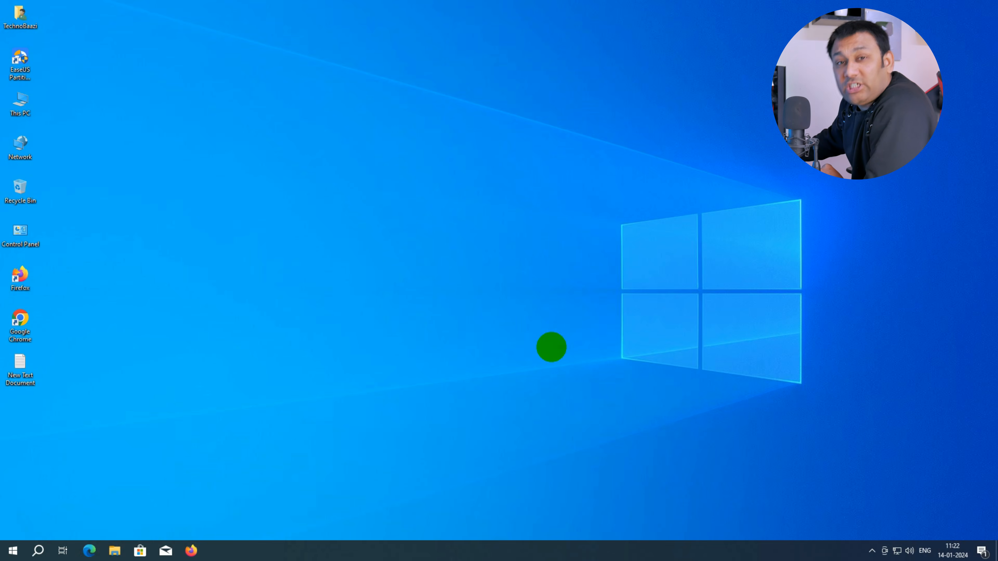
Step: Open This PC maximized and inspect the C:, D: and Z: drives
{"action": "double_click", "coordinate": [28, 103]}
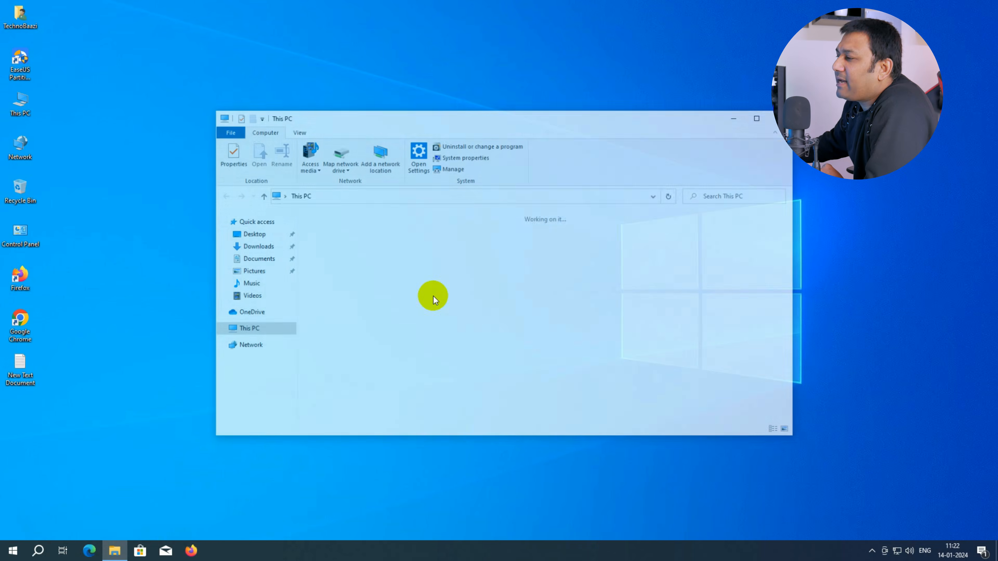
{"action": "left_click", "coordinate": [760, 116]}
{"action": "left_click", "coordinate": [177, 204]}
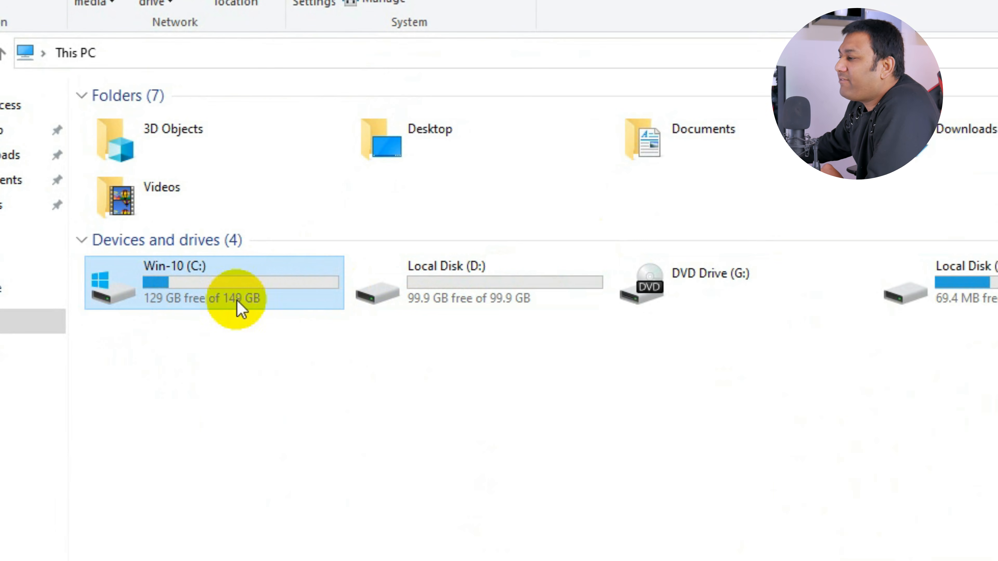
{"action": "left_click", "coordinate": [459, 306]}
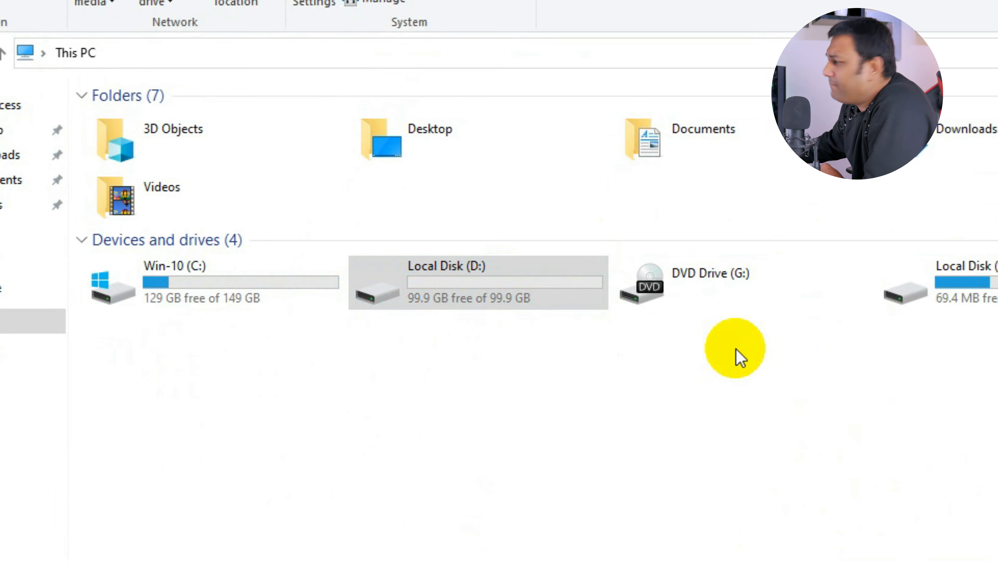
{"action": "left_click", "coordinate": [984, 297]}
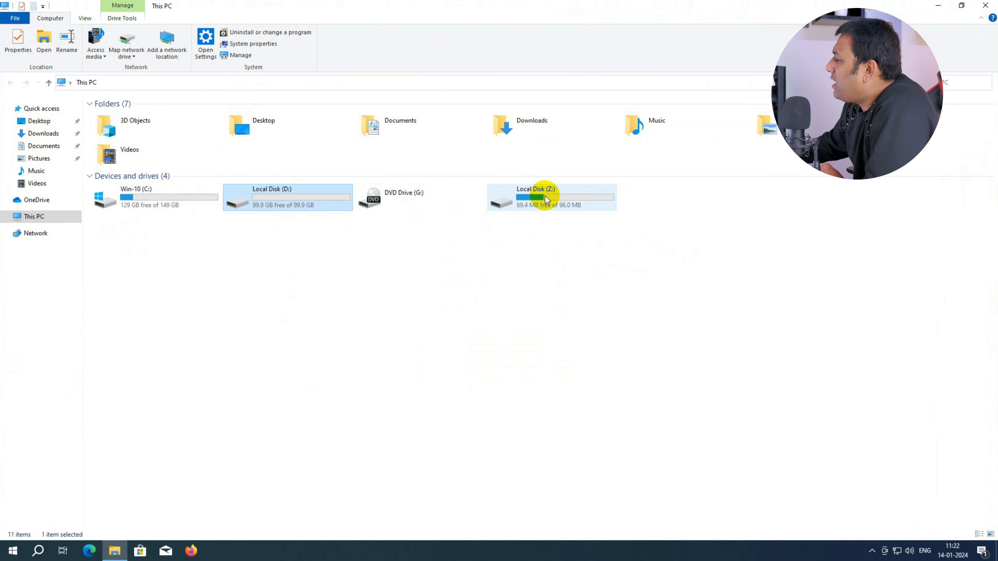
{"action": "left_click", "coordinate": [549, 199]}
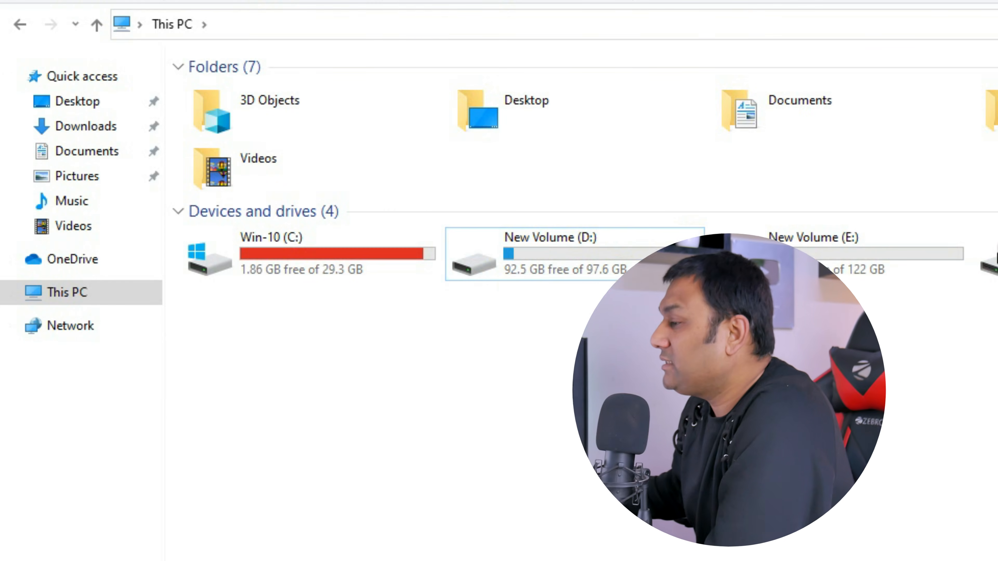
Step: Inspect the free space of the C:, D: and E: drives in This PC
{"action": "left_click", "coordinate": [387, 266]}
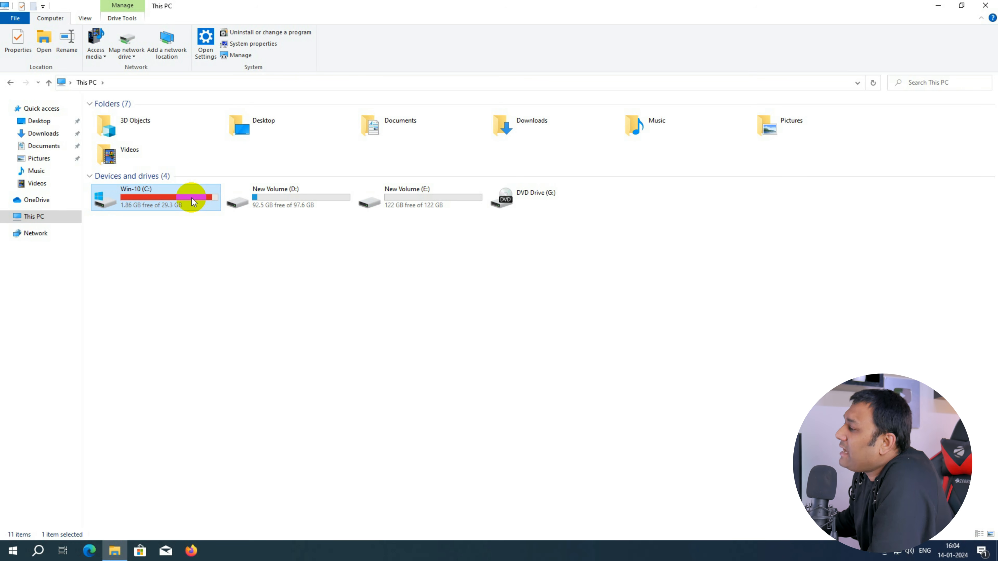
{"action": "left_click", "coordinate": [282, 206]}
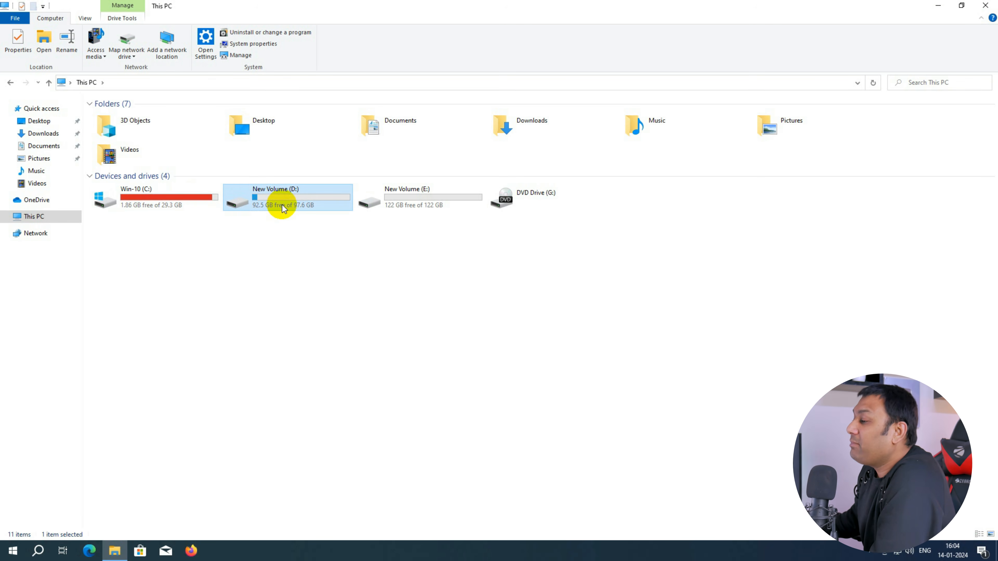
{"action": "left_click", "coordinate": [98, 249]}
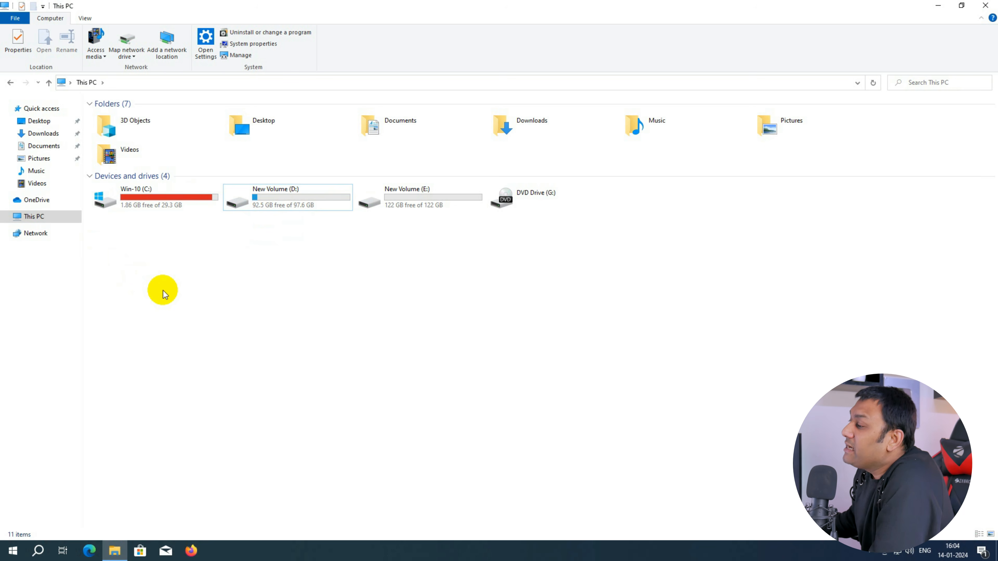
Step: Open Disk Management from This PC and examine the C:, D: and E: partitions
{"action": "left_click", "coordinate": [140, 206]}
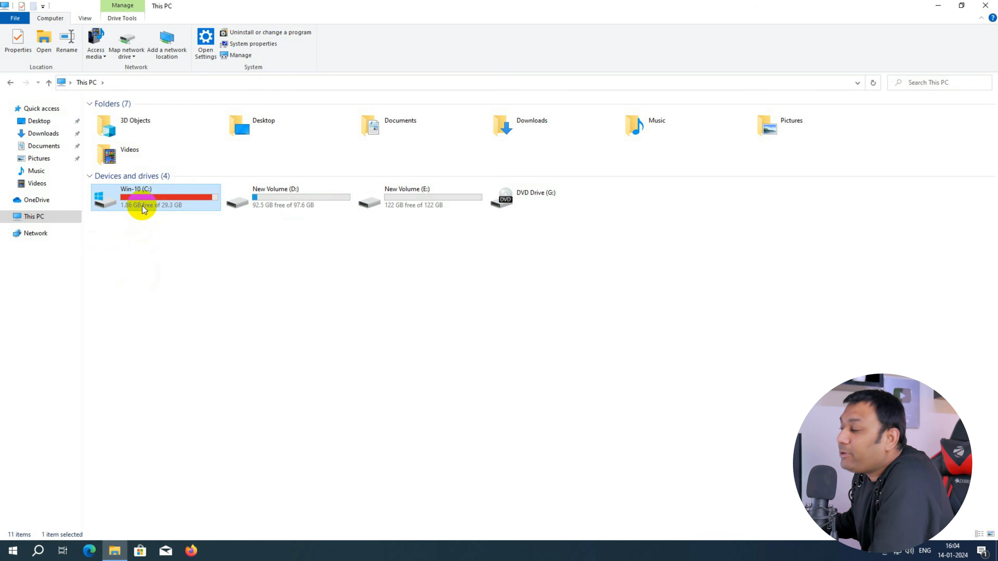
{"action": "left_click", "coordinate": [244, 205]}
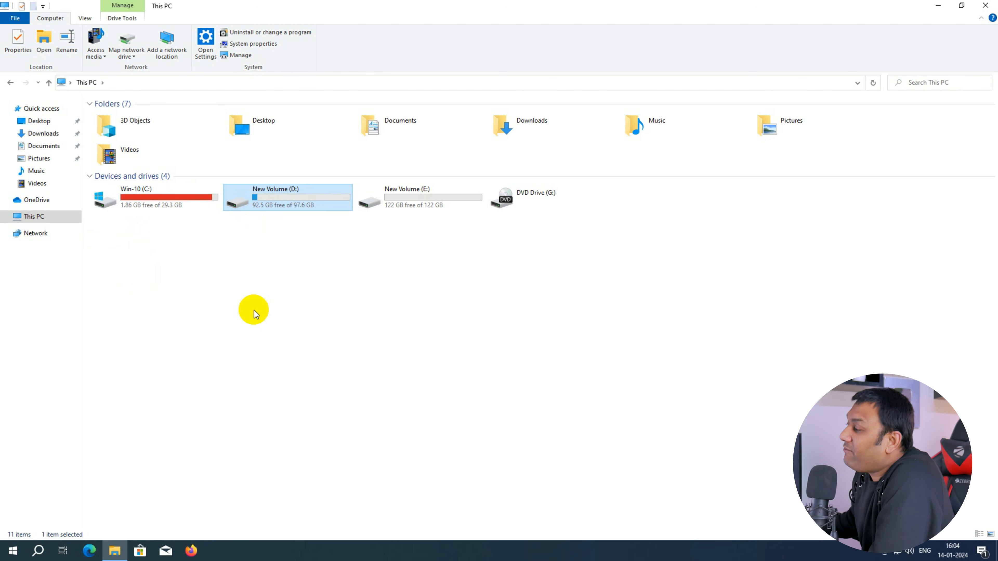
{"action": "left_click", "coordinate": [400, 203]}
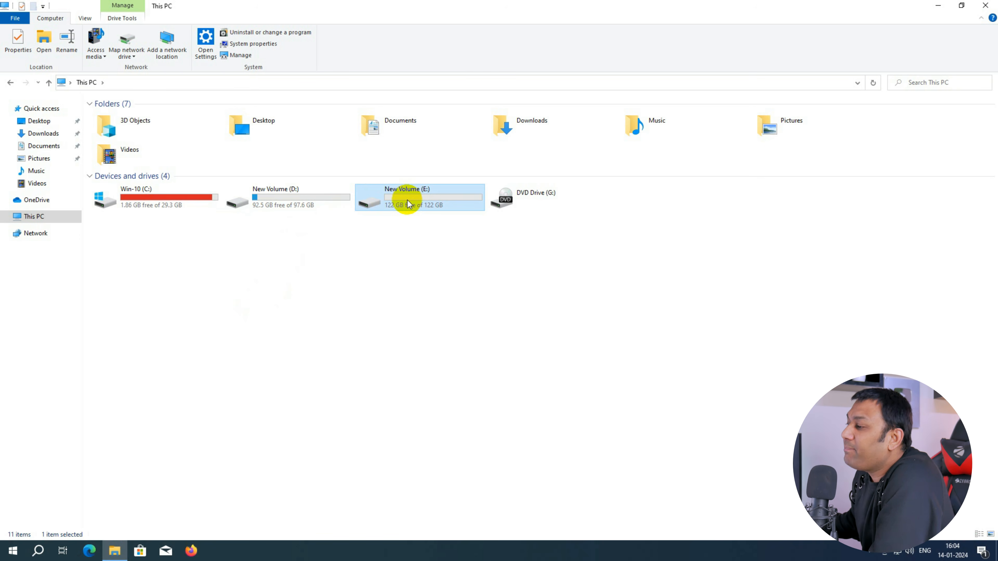
{"action": "right_click", "coordinate": [41, 219]}
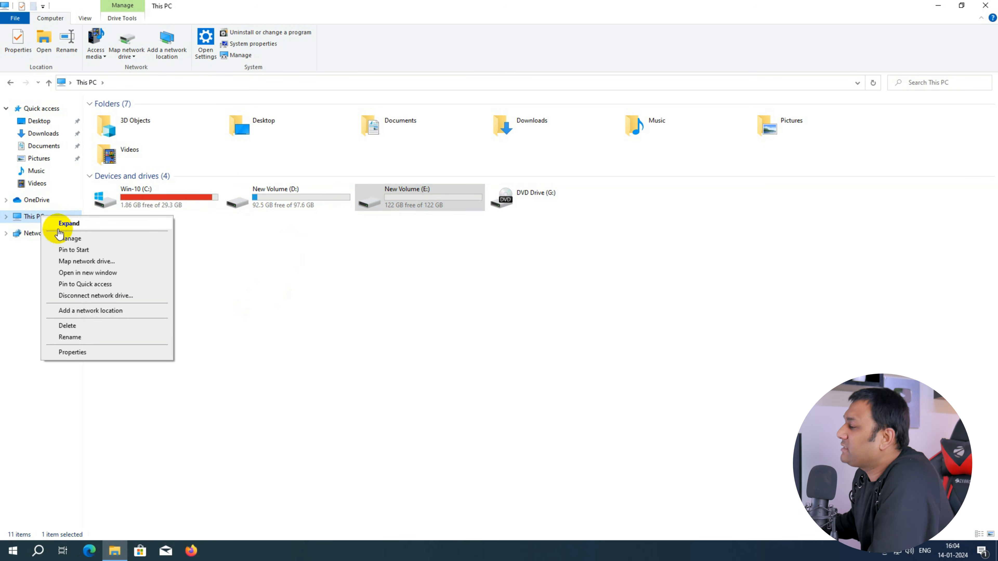
{"action": "left_click", "coordinate": [66, 239]}
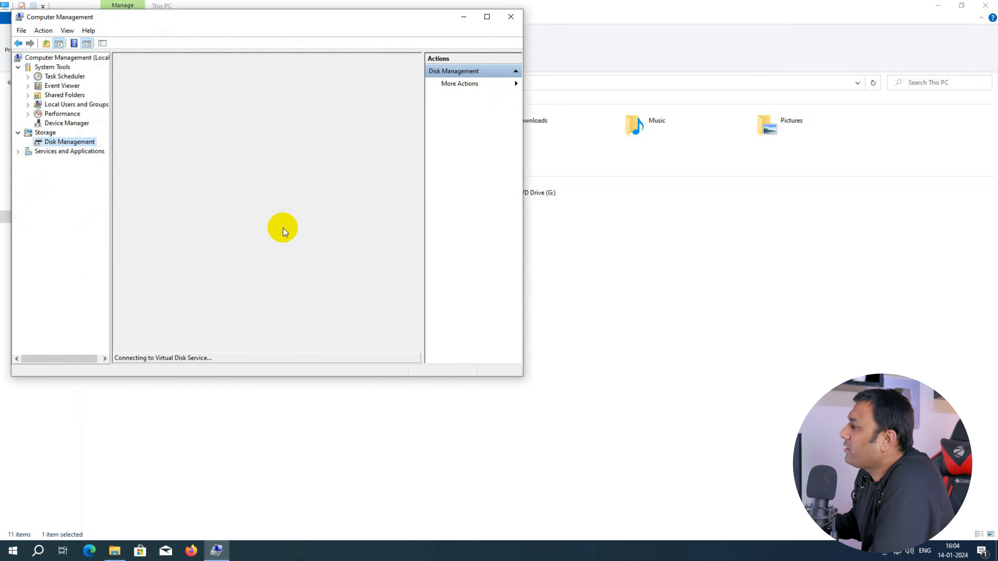
{"action": "left_click", "coordinate": [487, 17]}
{"action": "left_click", "coordinate": [284, 235]}
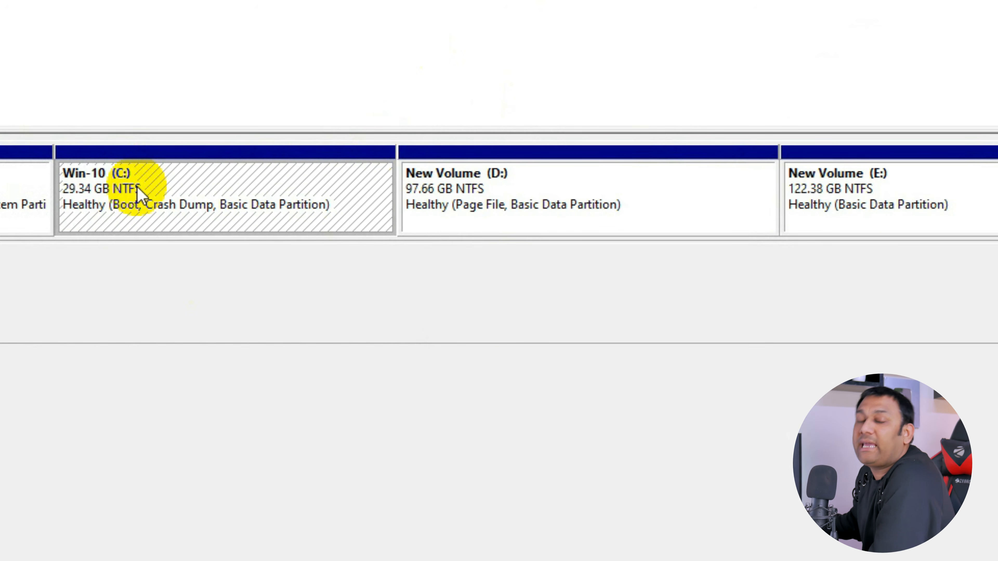
{"action": "left_click", "coordinate": [467, 200]}
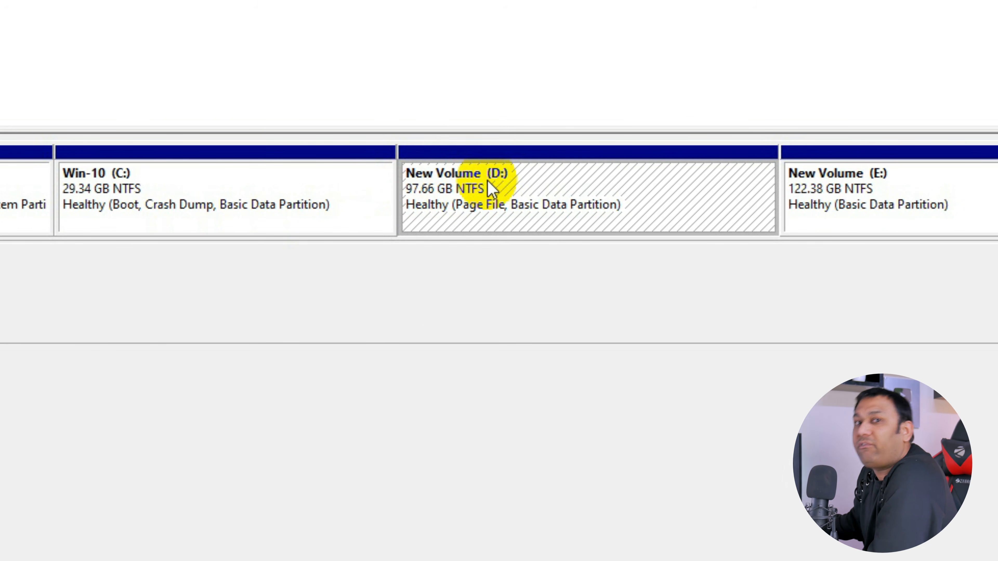
{"action": "left_click", "coordinate": [887, 205]}
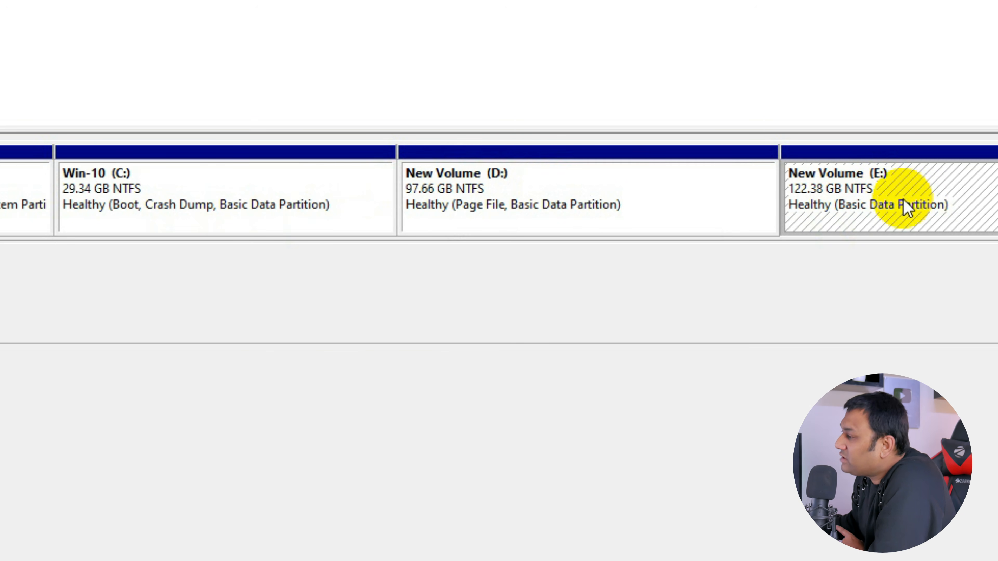
{"action": "left_click", "coordinate": [322, 215]}
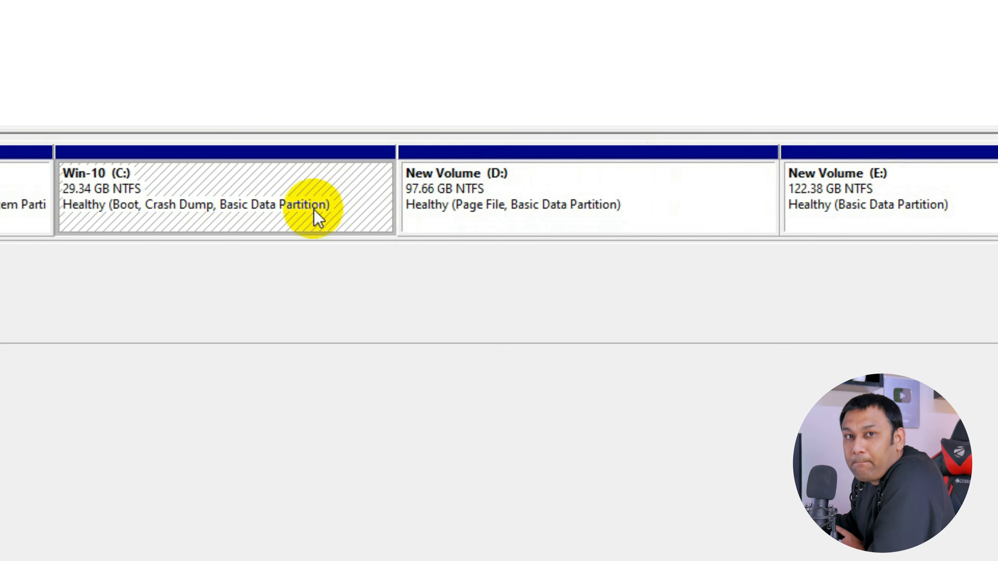
{"action": "left_click", "coordinate": [476, 209]}
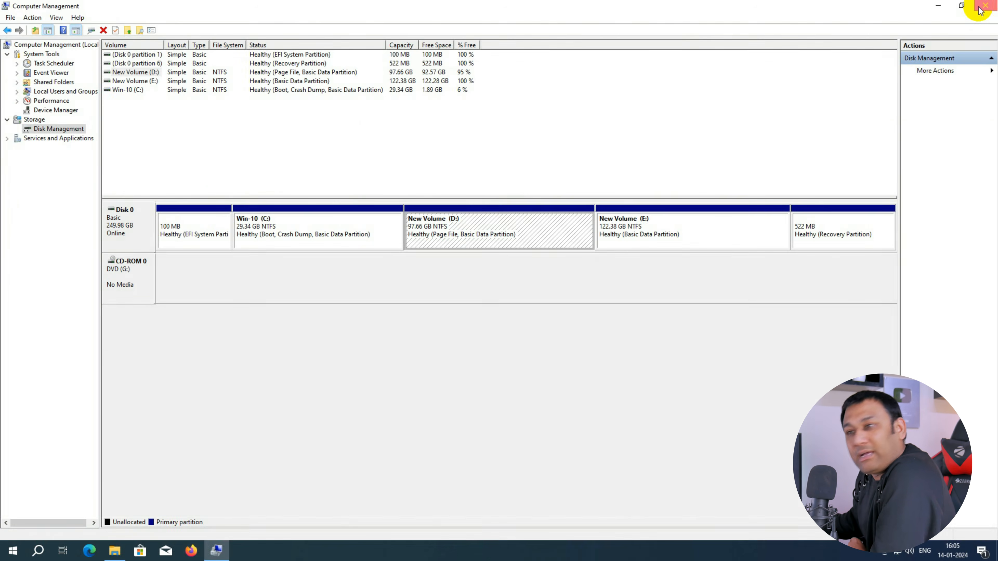
{"action": "left_click", "coordinate": [981, 10]}
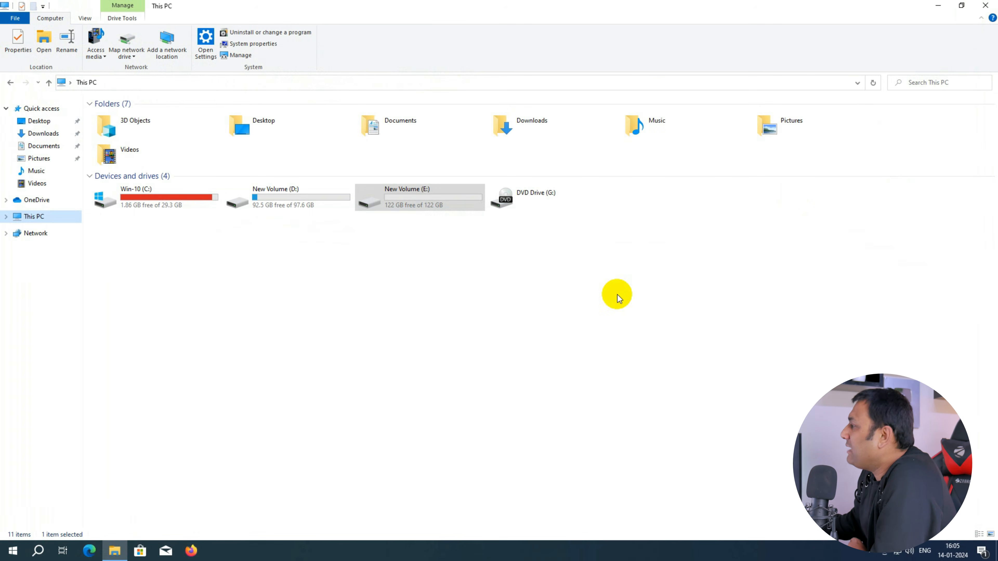
Step: Open EaseUS Partition Master and select the D: New Volume partition
{"action": "left_click", "coordinate": [994, 8]}
{"action": "double_click", "coordinate": [19, 57]}
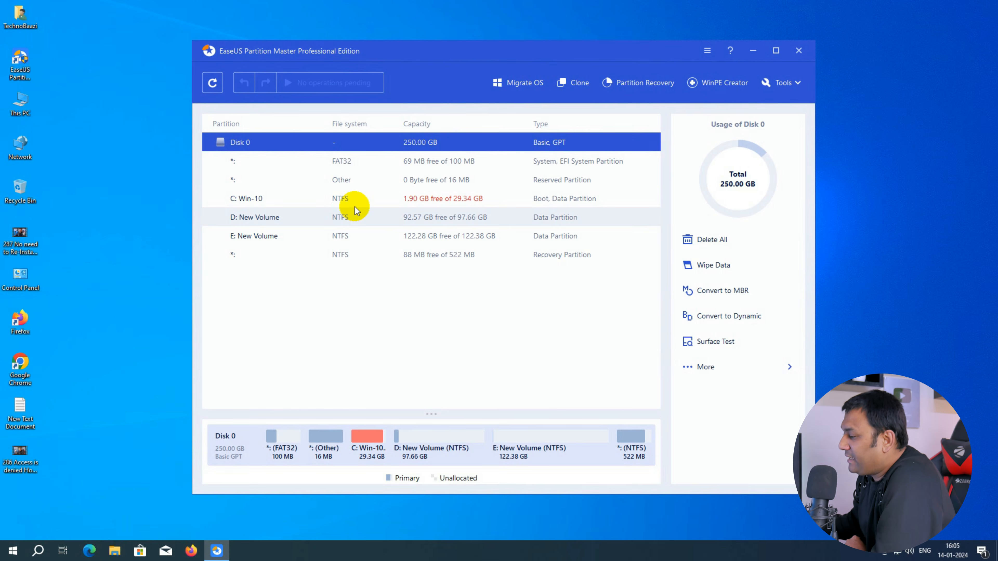
{"action": "left_click", "coordinate": [410, 447]}
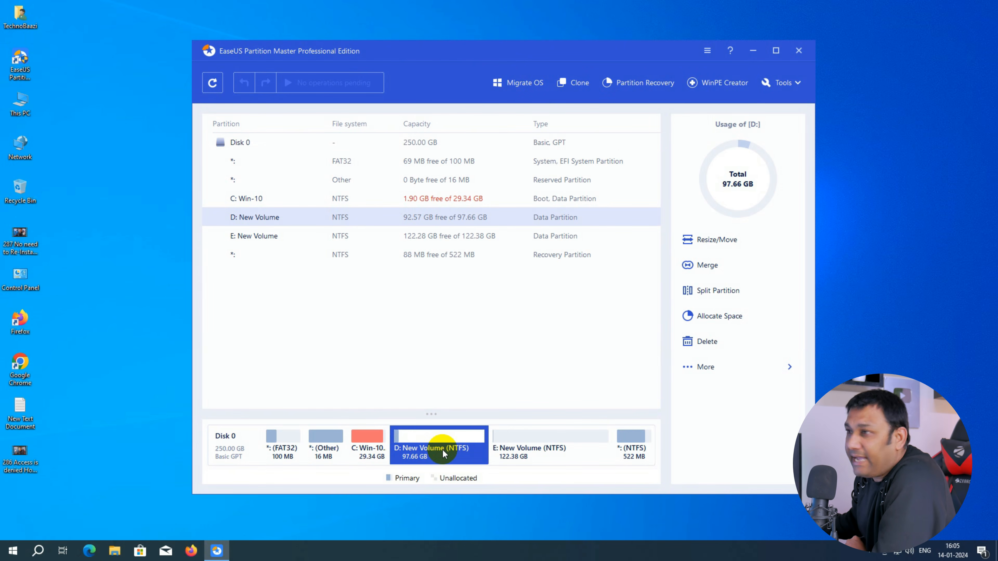
Step: Move the two video files from the D: drive to the E: drive
{"action": "double_click", "coordinate": [25, 103]}
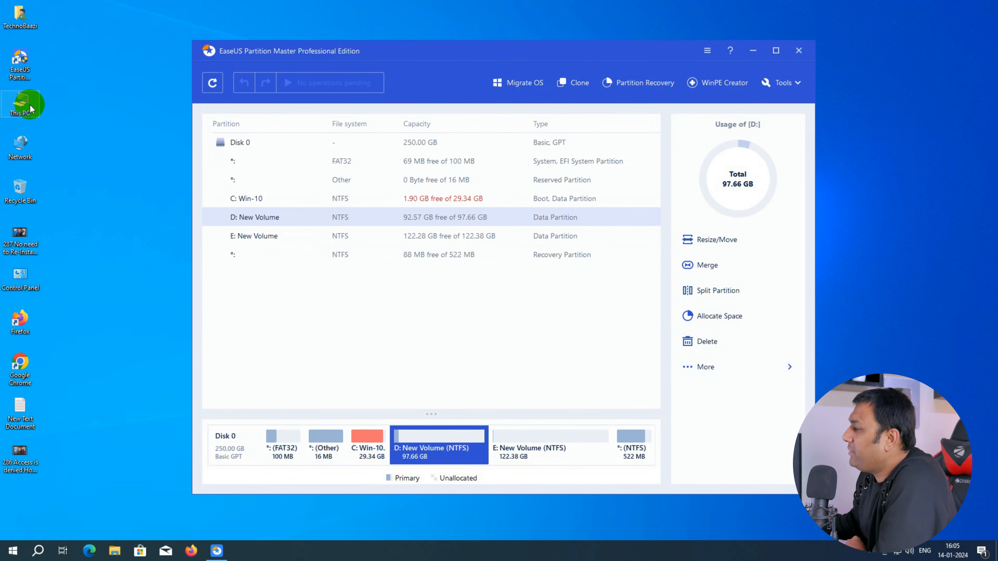
{"action": "double_click", "coordinate": [305, 199]}
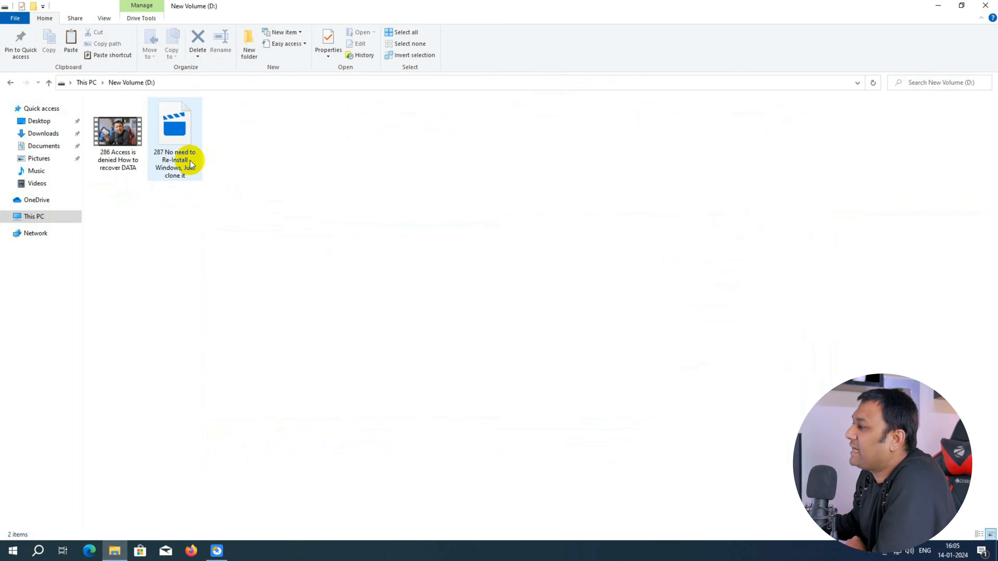
{"action": "left_click_drag", "start_coordinate": [238, 194], "coordinate": [107, 126]}
{"action": "right_click", "coordinate": [108, 125]}
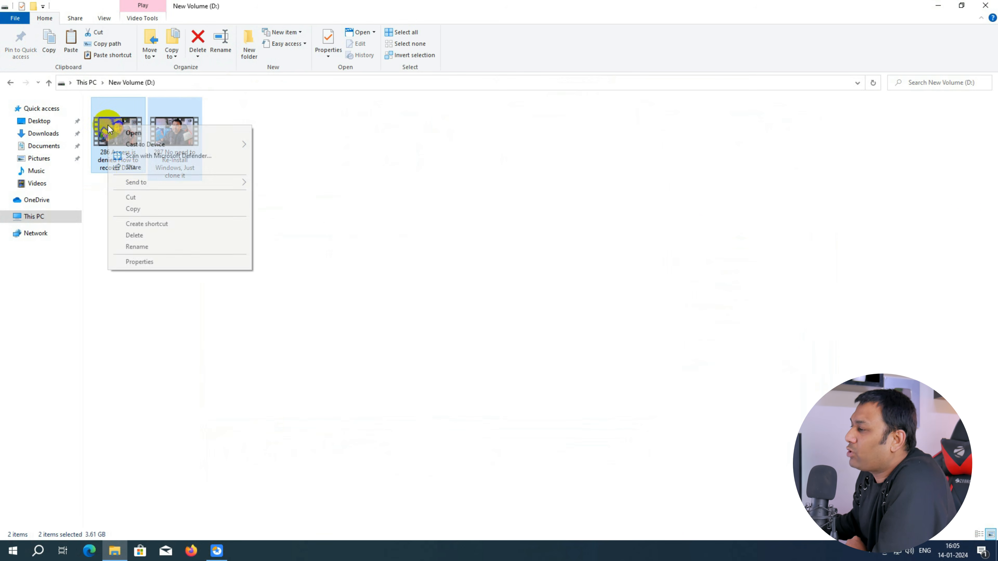
{"action": "left_click", "coordinate": [144, 199]}
{"action": "left_click", "coordinate": [86, 82]}
{"action": "double_click", "coordinate": [452, 200]}
{"action": "right_click", "coordinate": [178, 233]}
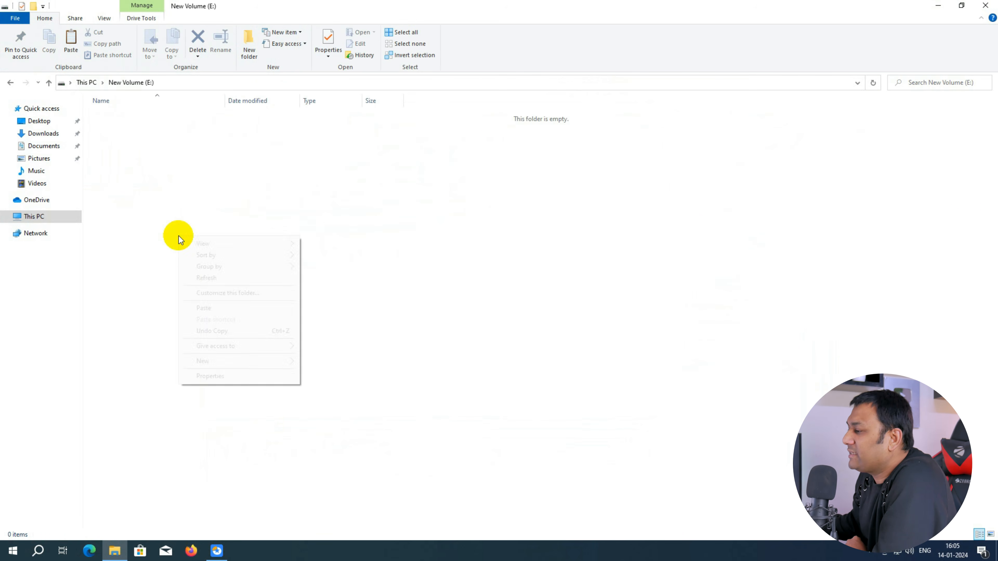
{"action": "left_click", "coordinate": [201, 306]}
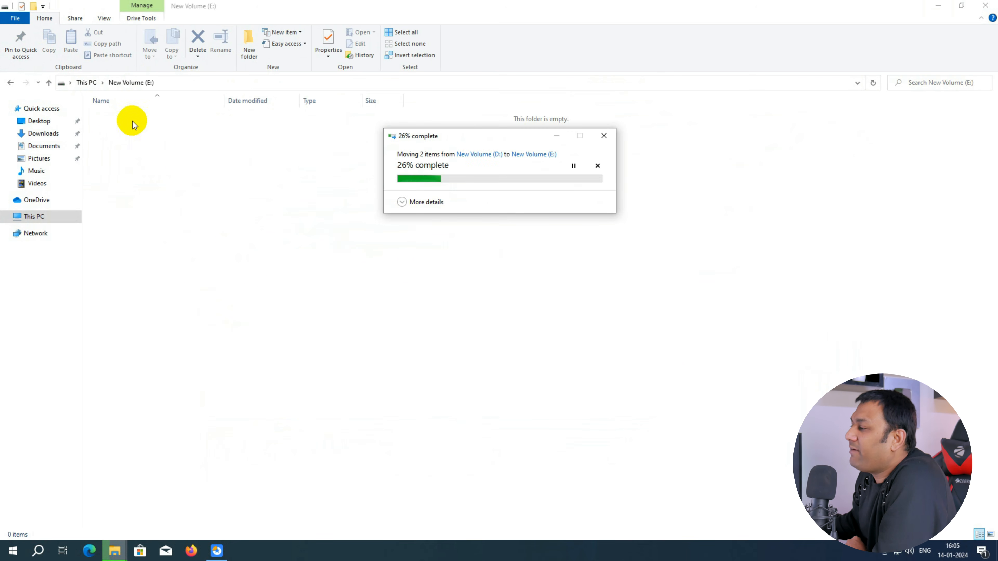
Step: Check the free space of the drives in This PC and close the window
{"action": "left_click", "coordinate": [86, 82]}
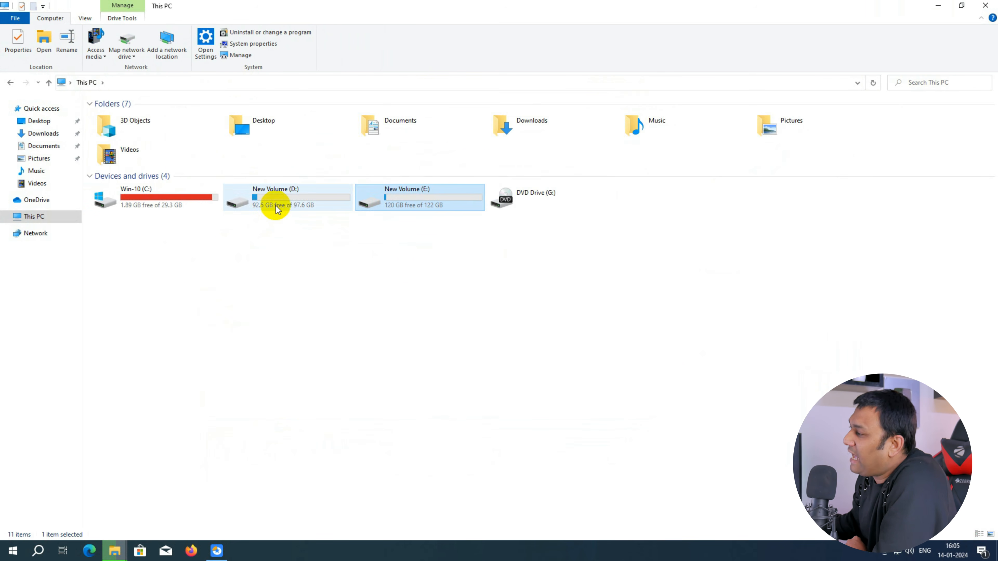
{"action": "mouse_move", "coordinate": [276, 207]}
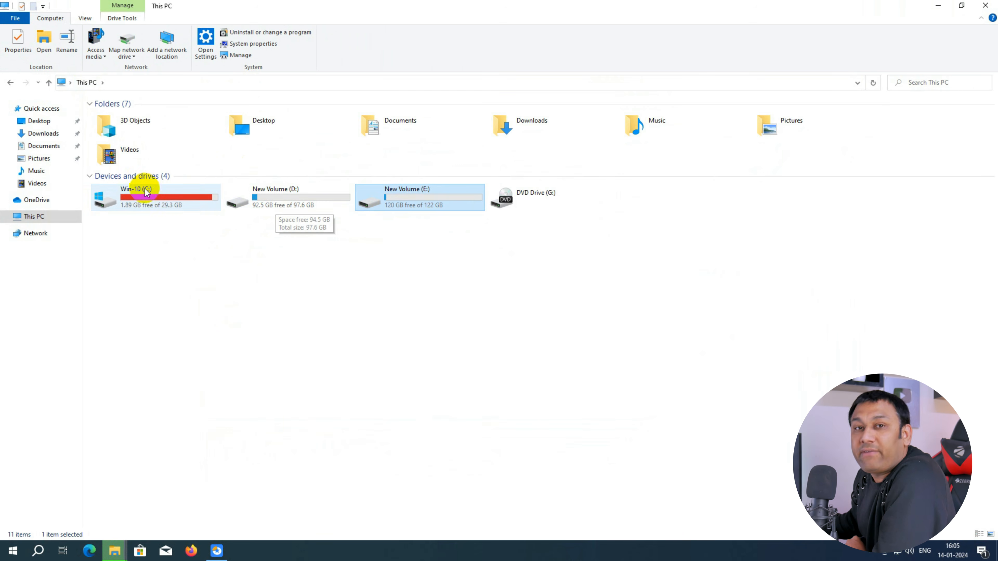
{"action": "left_click", "coordinate": [142, 196]}
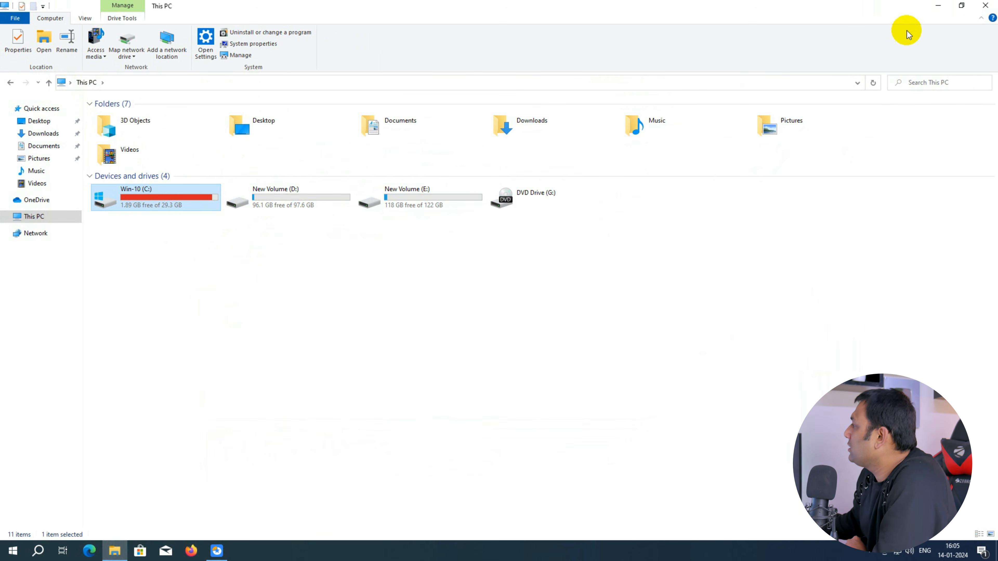
{"action": "left_click", "coordinate": [985, 6]}
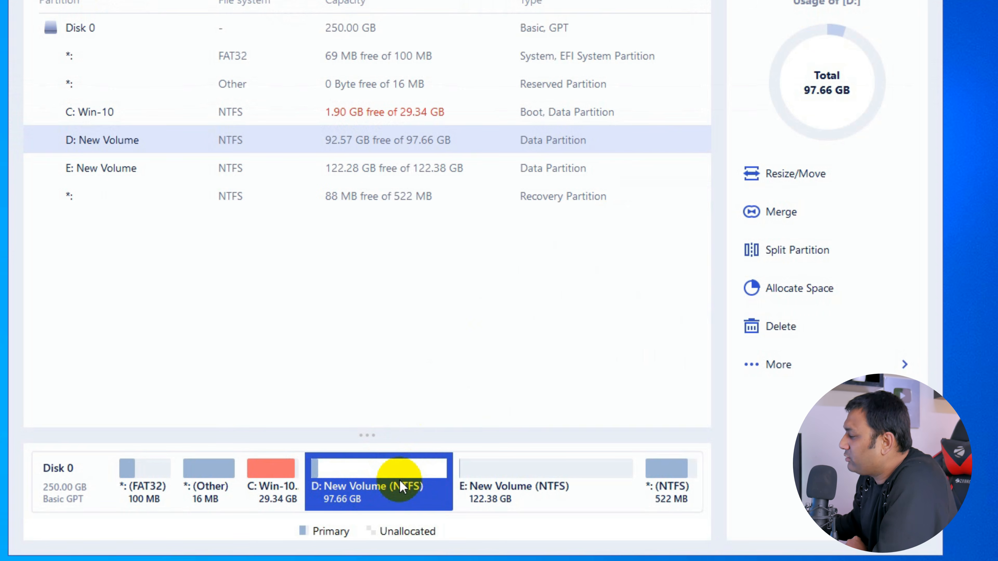
Step: Delete the D: New Volume partition, then execute and apply the operation, accepting the reboot
{"action": "right_click", "coordinate": [352, 483]}
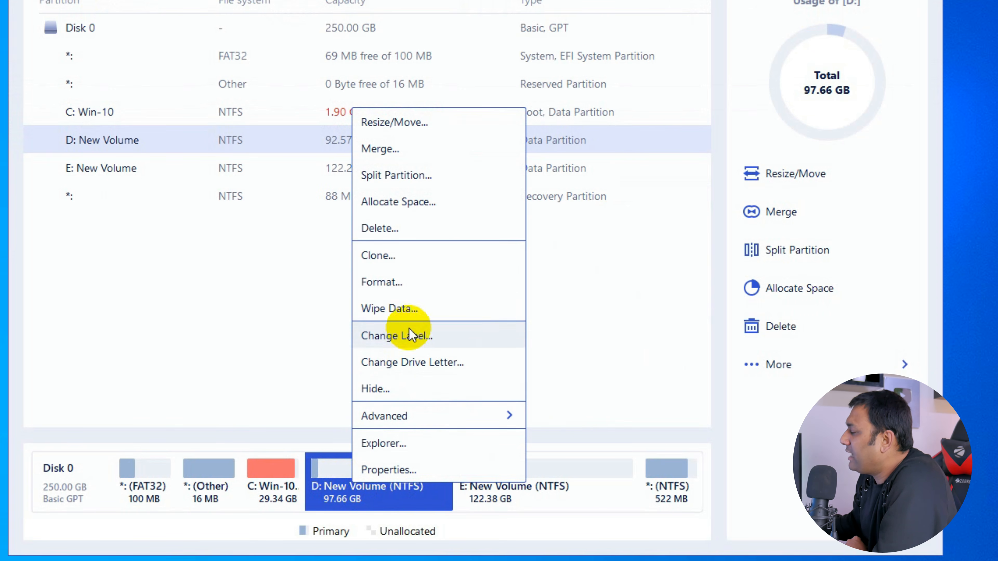
{"action": "left_click", "coordinate": [441, 235]}
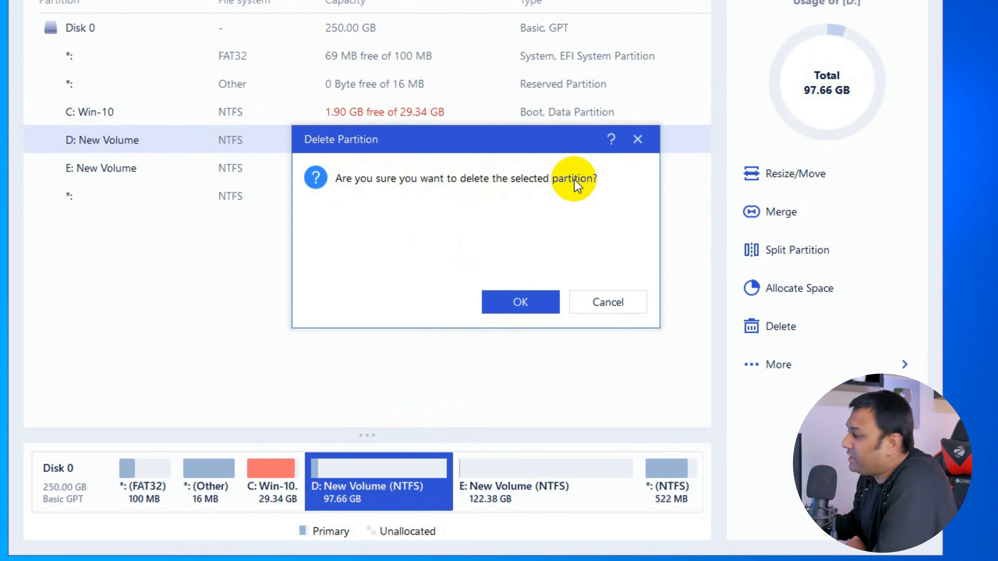
{"action": "left_click", "coordinate": [535, 300]}
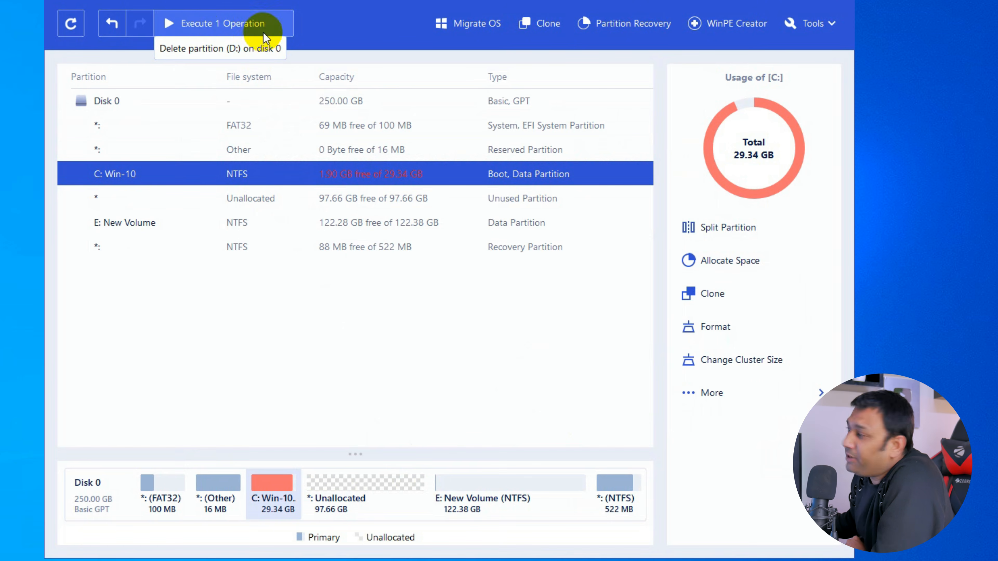
{"action": "left_click", "coordinate": [259, 25]}
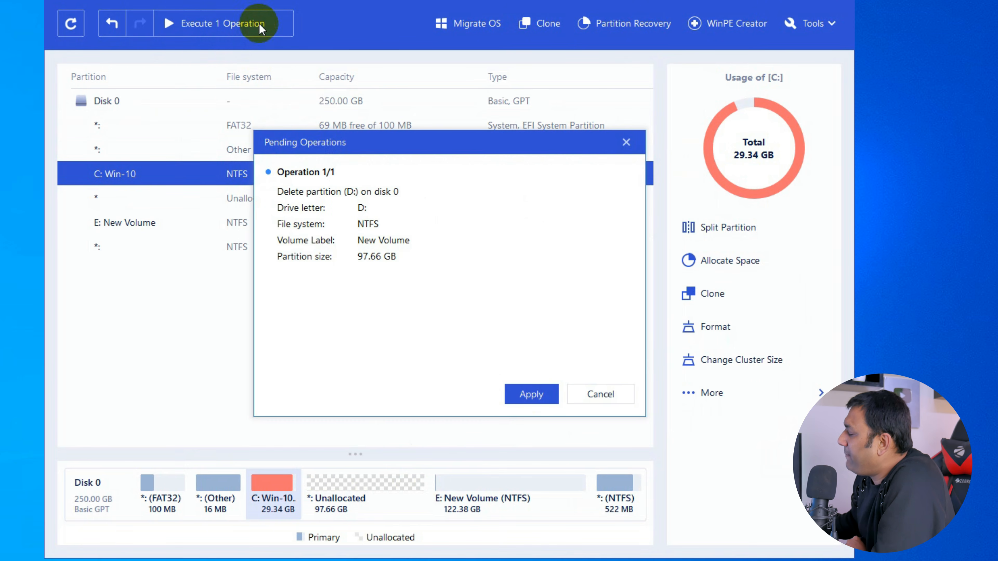
{"action": "left_click", "coordinate": [538, 397]}
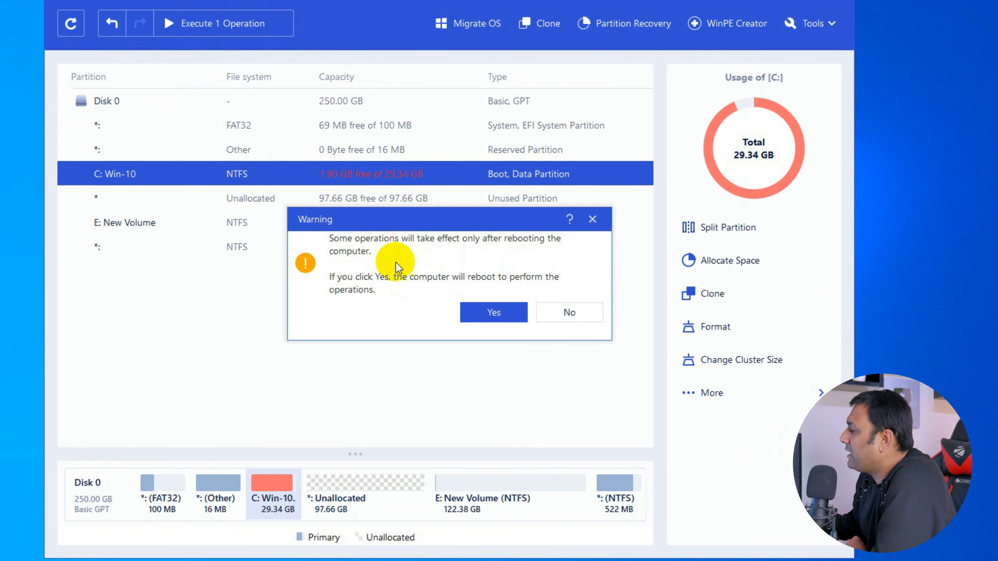
{"action": "left_click", "coordinate": [523, 316]}
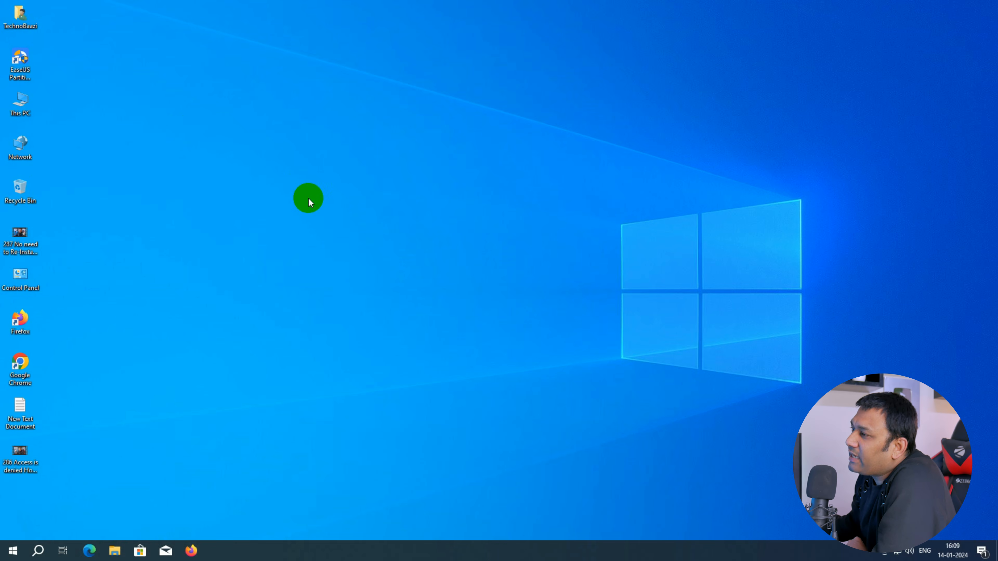
Step: Open This PC to check the remaining drives after the reboot
{"action": "double_click", "coordinate": [21, 100]}
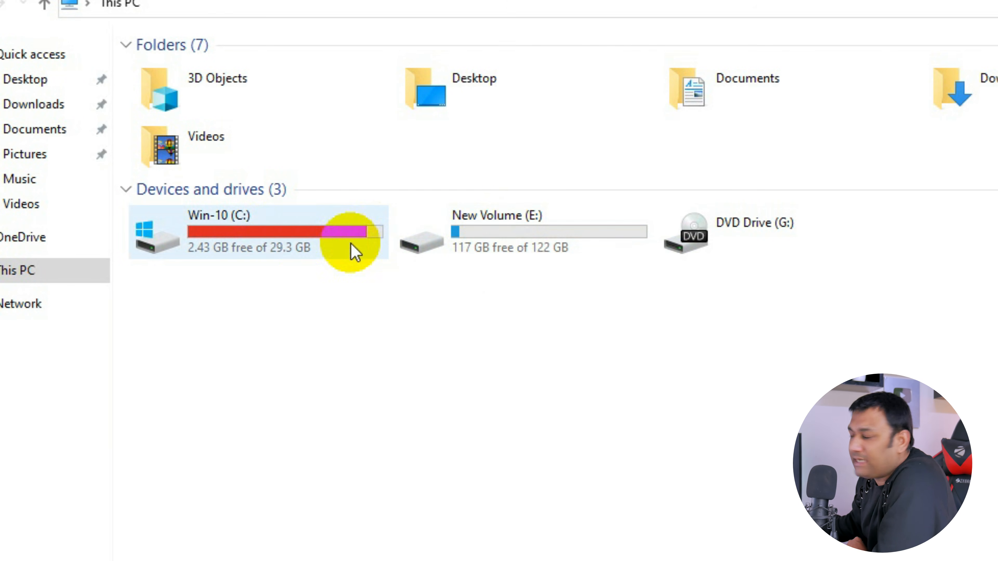
{"action": "left_click", "coordinate": [984, 7]}
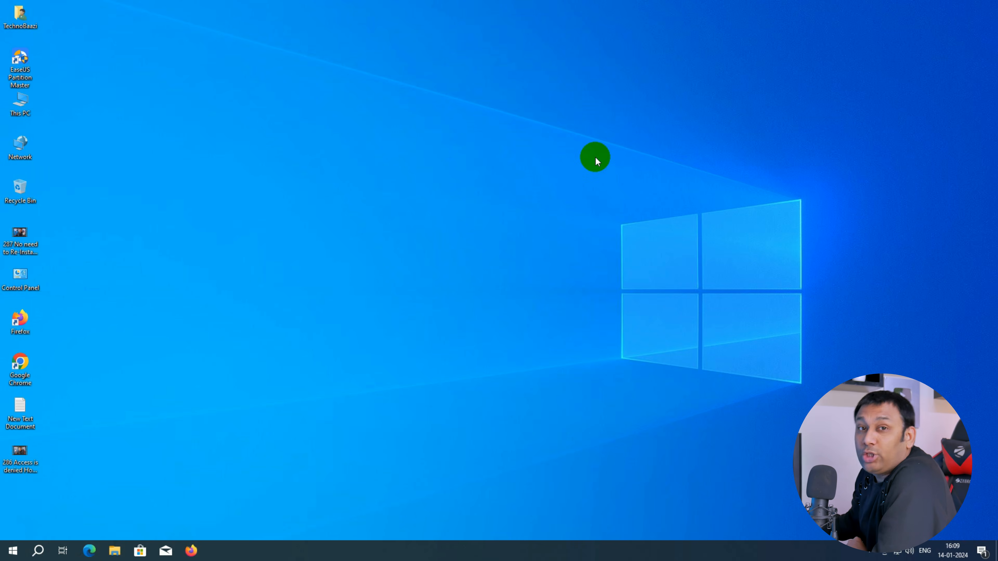
Step: Open EaseUS Partition Master, merge the unallocated space into C: Win-10, and execute and apply the operation
{"action": "double_click", "coordinate": [21, 65]}
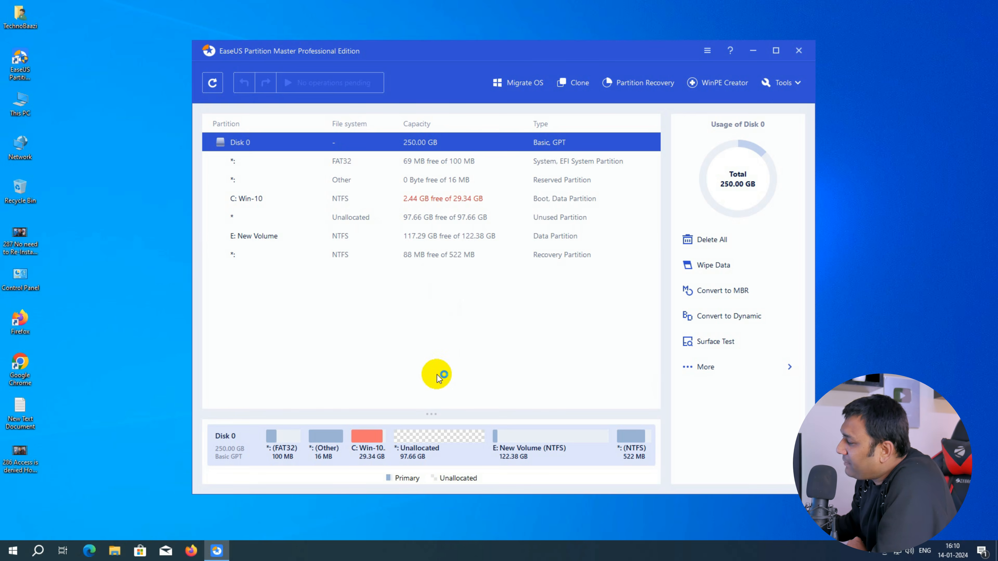
{"action": "left_click", "coordinate": [358, 436]}
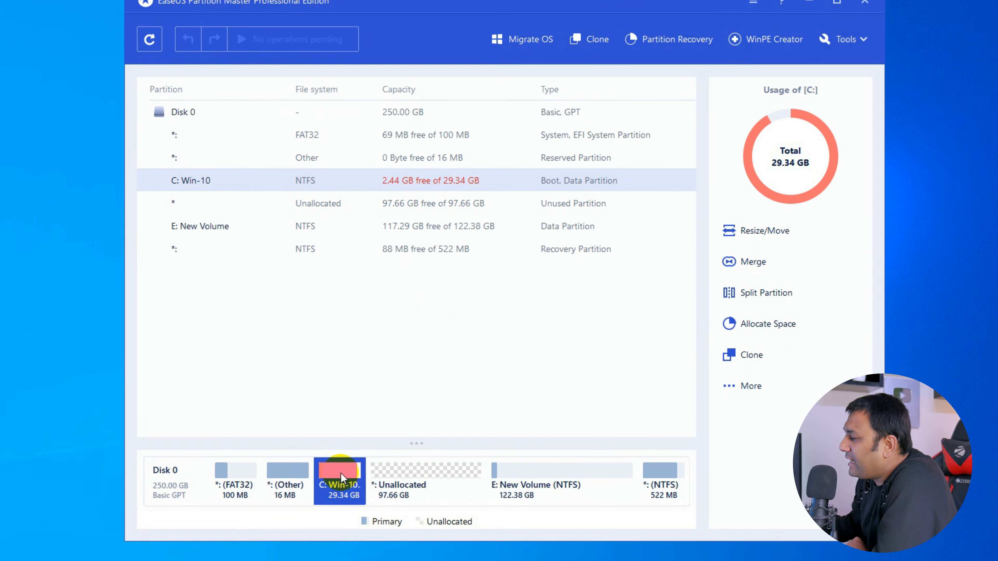
{"action": "right_click", "coordinate": [368, 438]}
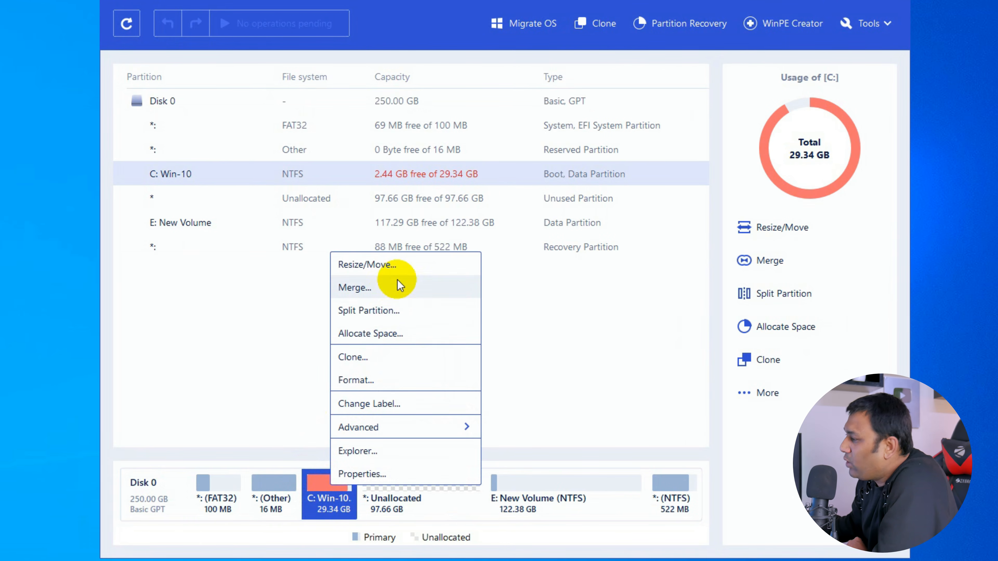
{"action": "left_click", "coordinate": [407, 298]}
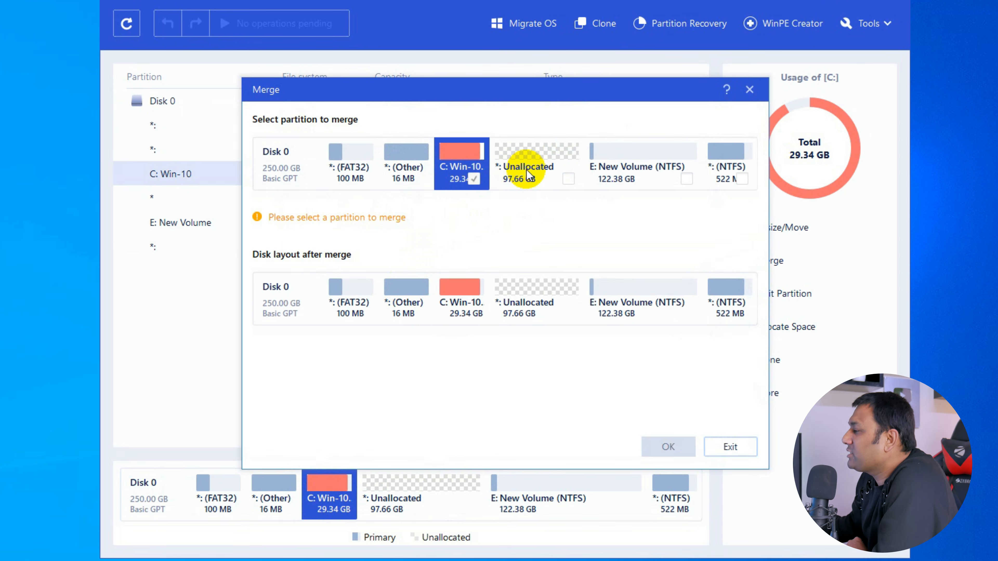
{"action": "left_click", "coordinate": [570, 180]}
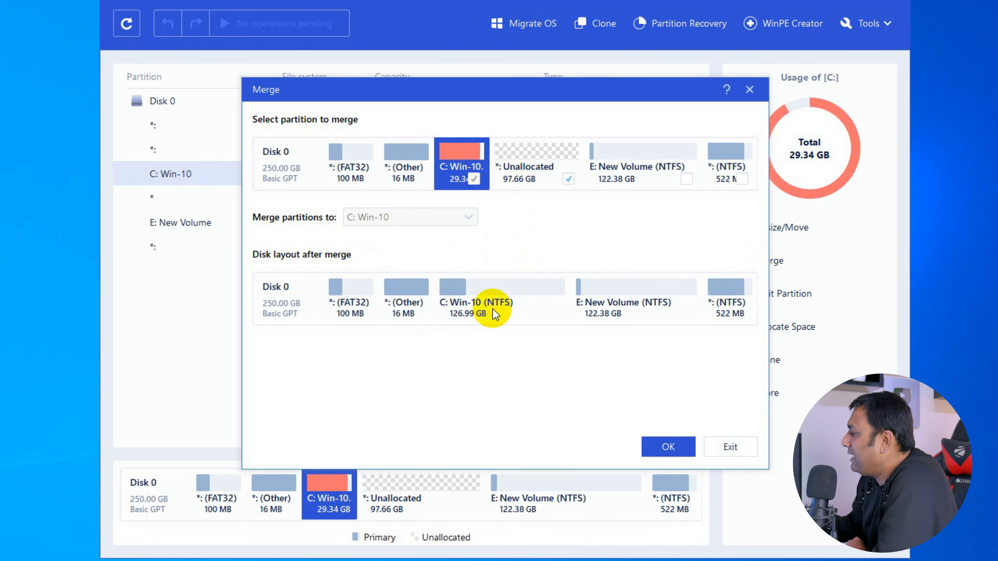
{"action": "left_click", "coordinate": [673, 447]}
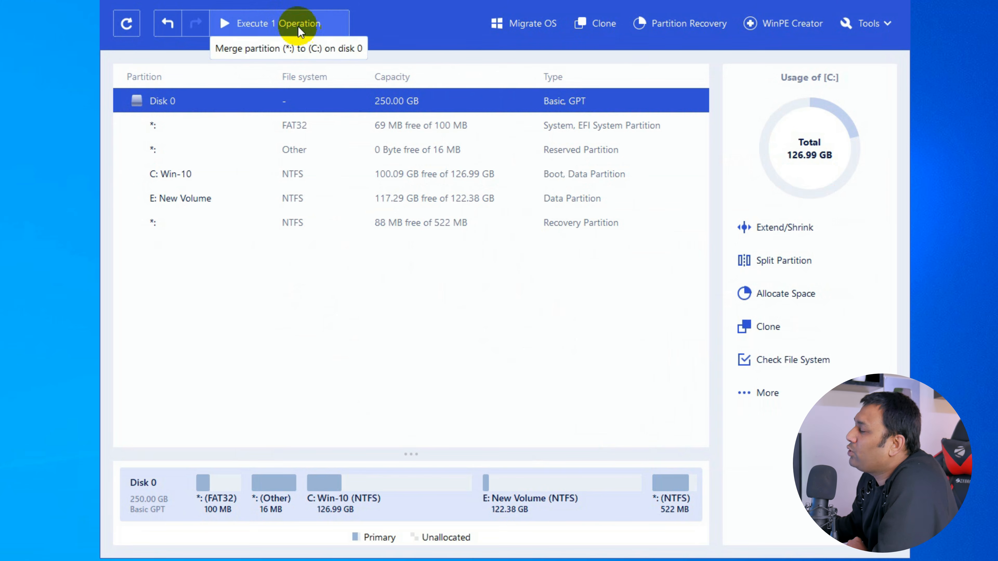
{"action": "left_click", "coordinate": [292, 22]}
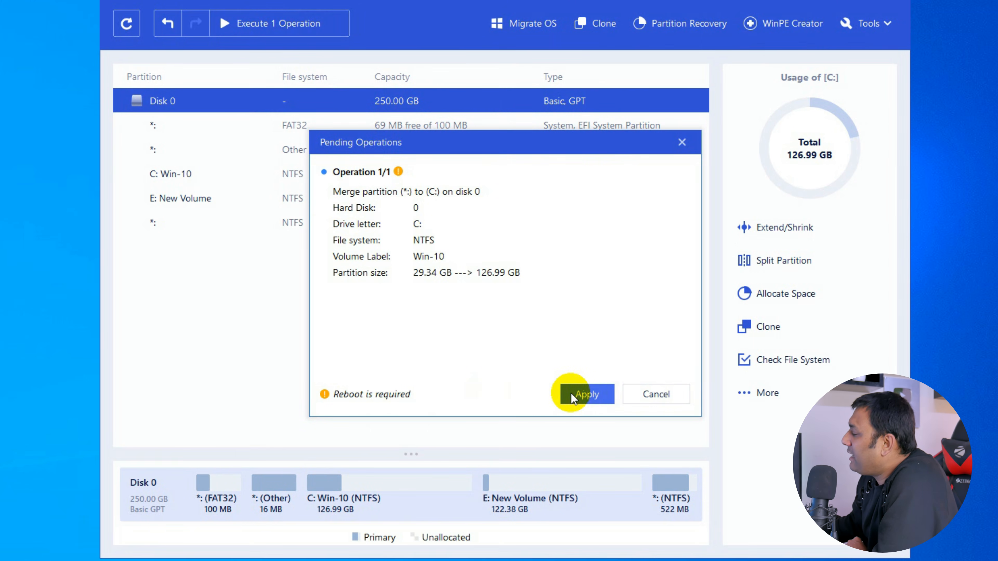
{"action": "left_click", "coordinate": [583, 395]}
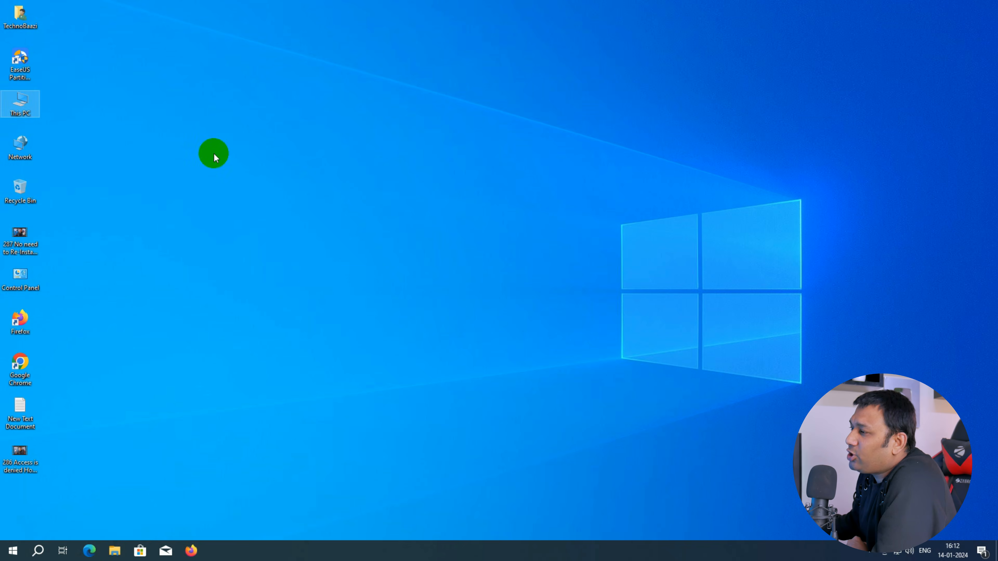
Step: Open This PC to check the enlarged C: drive
{"action": "double_click", "coordinate": [24, 102]}
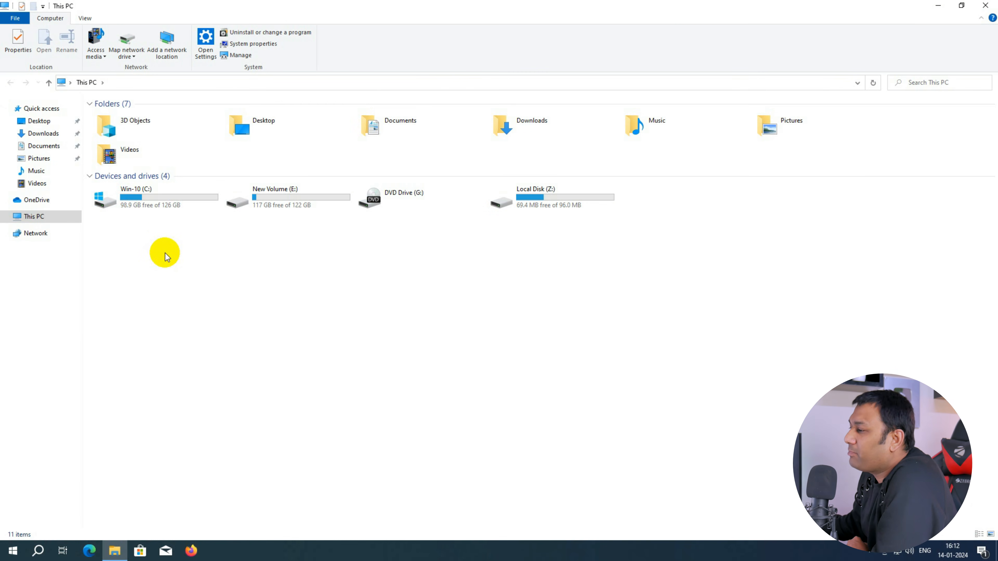
{"action": "left_click", "coordinate": [151, 202]}
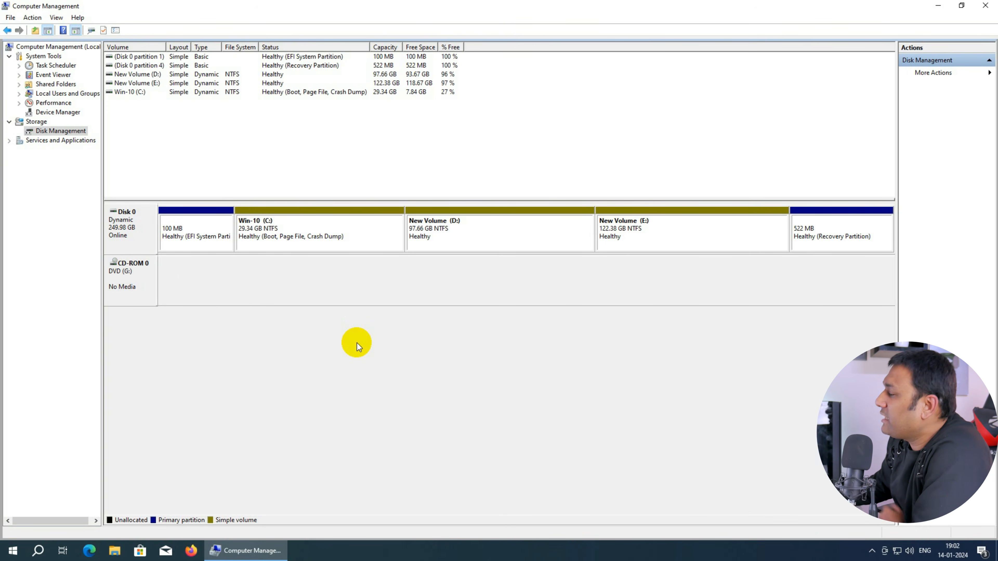
Step: Examine the dynamic Disk 0 and its volumes in Disk Management, then close the window
{"action": "left_click", "coordinate": [312, 232]}
{"action": "left_click", "coordinate": [442, 233]}
{"action": "left_click", "coordinate": [625, 233]}
{"action": "left_click", "coordinate": [499, 235]}
{"action": "left_click", "coordinate": [377, 238]}
{"action": "left_click", "coordinate": [519, 232]}
{"action": "left_click", "coordinate": [649, 236]}
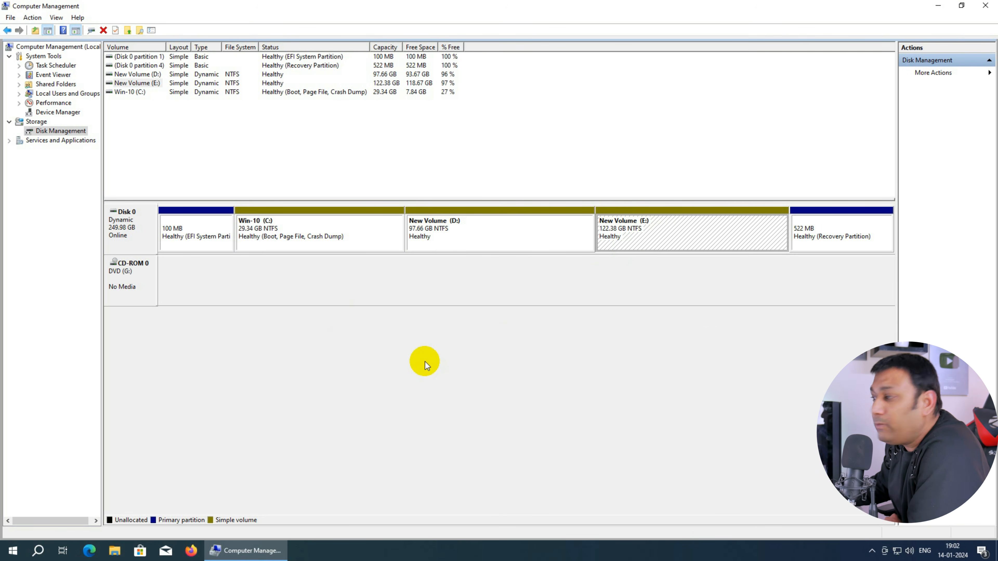
{"action": "right_click", "coordinate": [132, 225]}
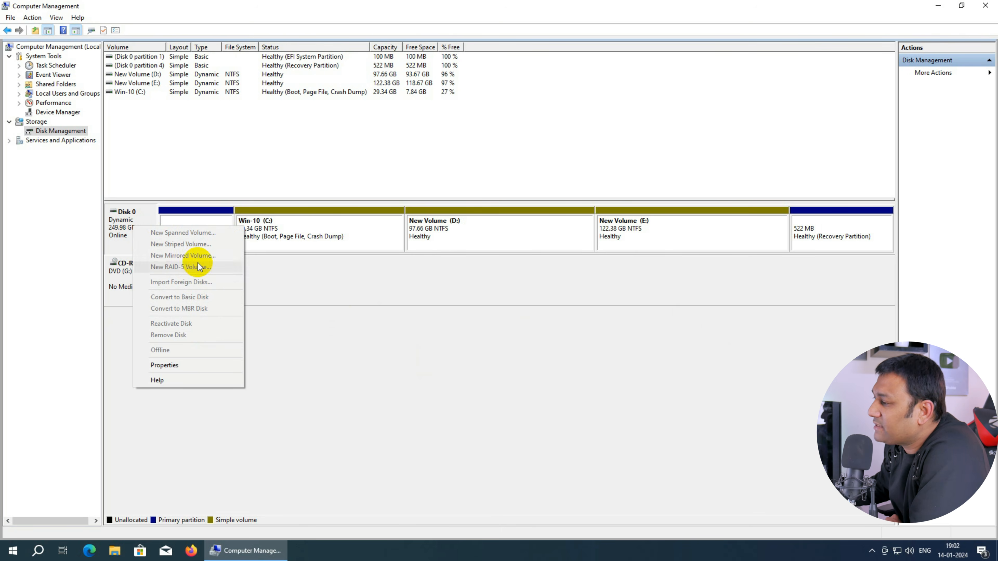
{"action": "left_click", "coordinate": [394, 374]}
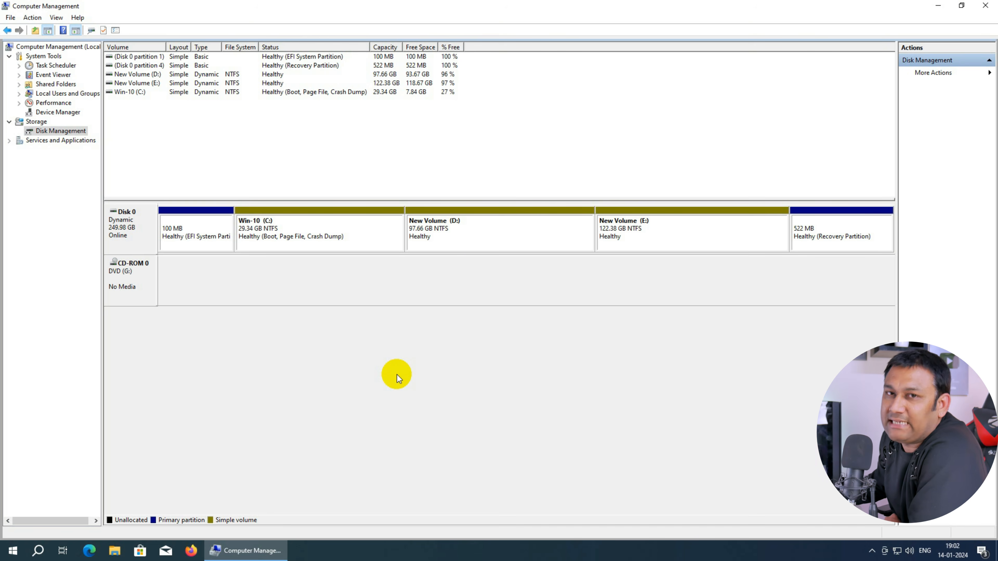
{"action": "left_click", "coordinate": [985, 6]}
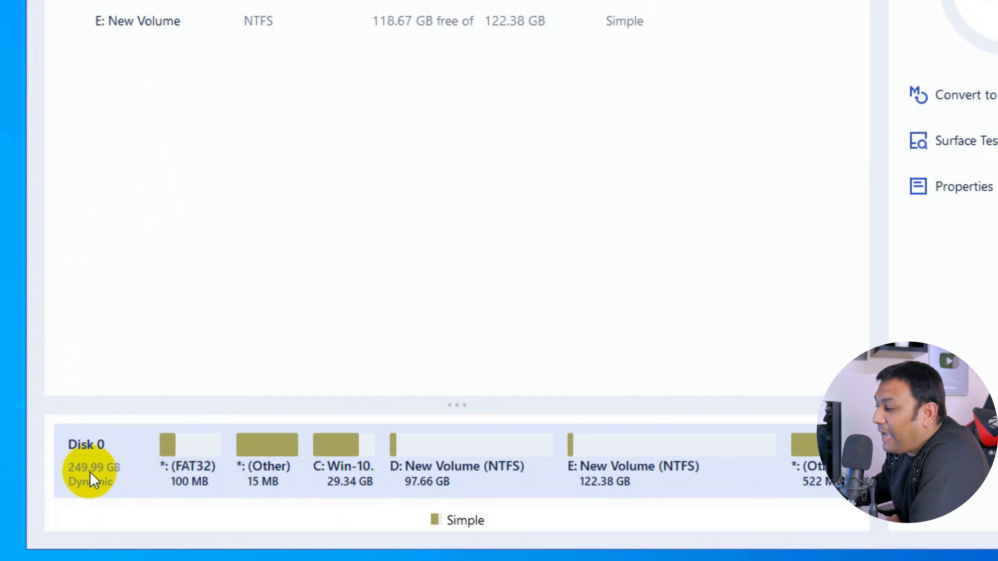
Step: Convert Disk 0 from dynamic to basic, then execute and apply the operation, accepting the reboot
{"action": "left_click", "coordinate": [87, 473]}
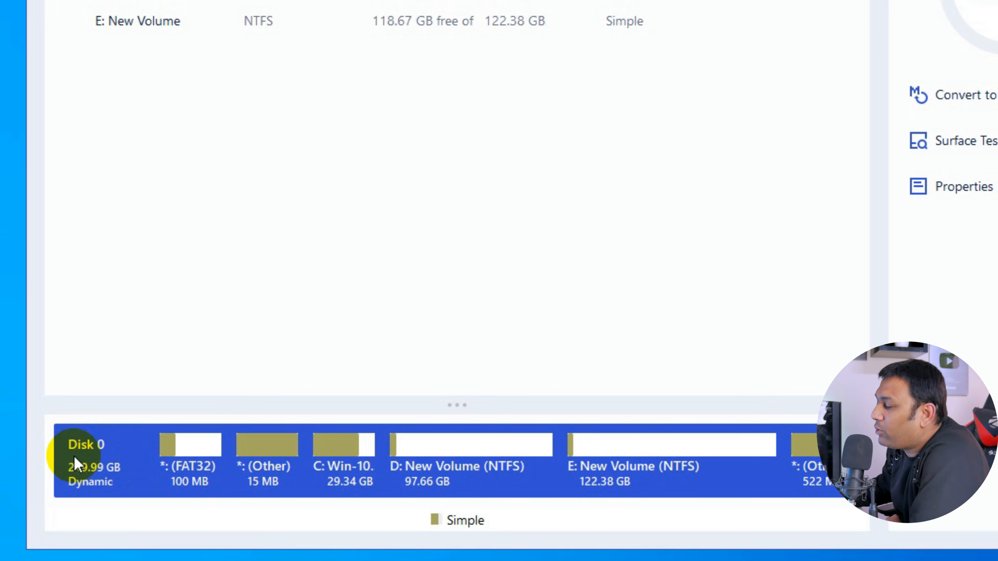
{"action": "right_click", "coordinate": [88, 457]}
{"action": "left_click", "coordinate": [78, 451]}
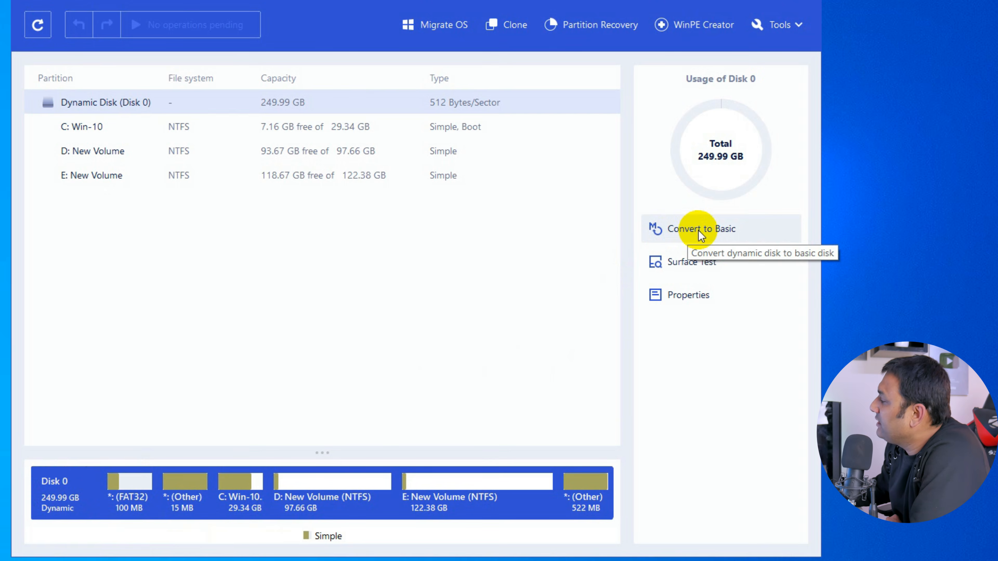
{"action": "left_click", "coordinate": [712, 230]}
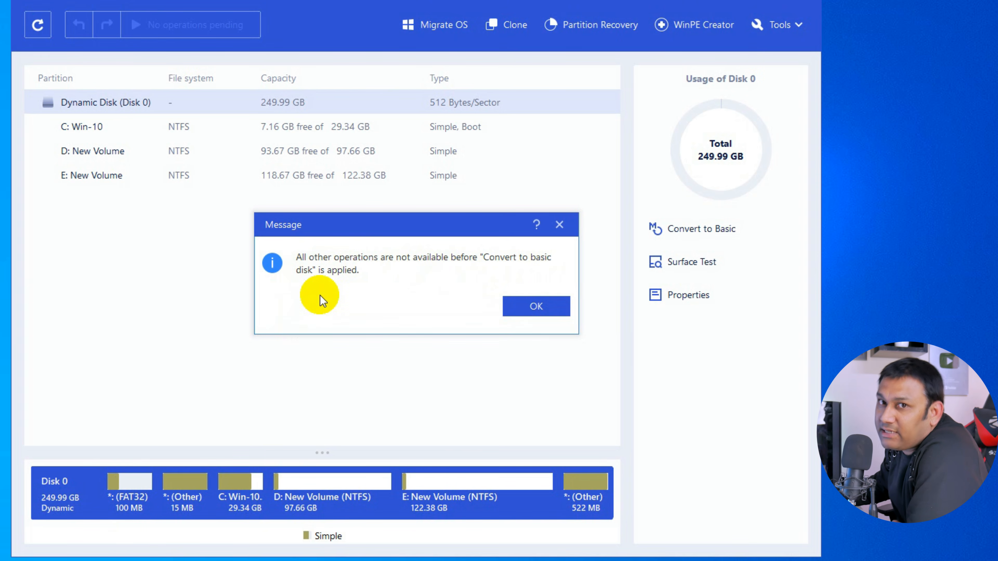
{"action": "left_click", "coordinate": [527, 306]}
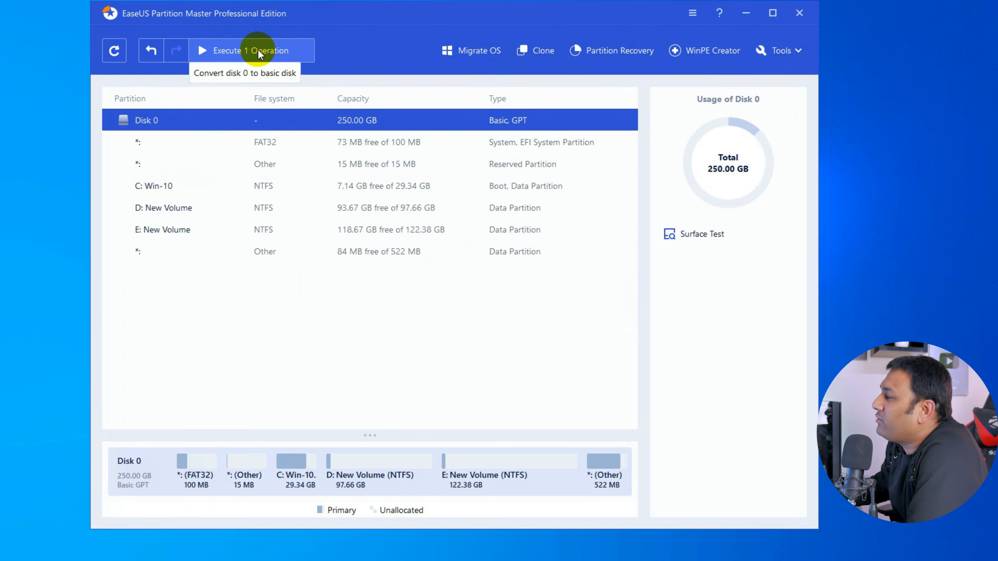
{"action": "left_click", "coordinate": [197, 26]}
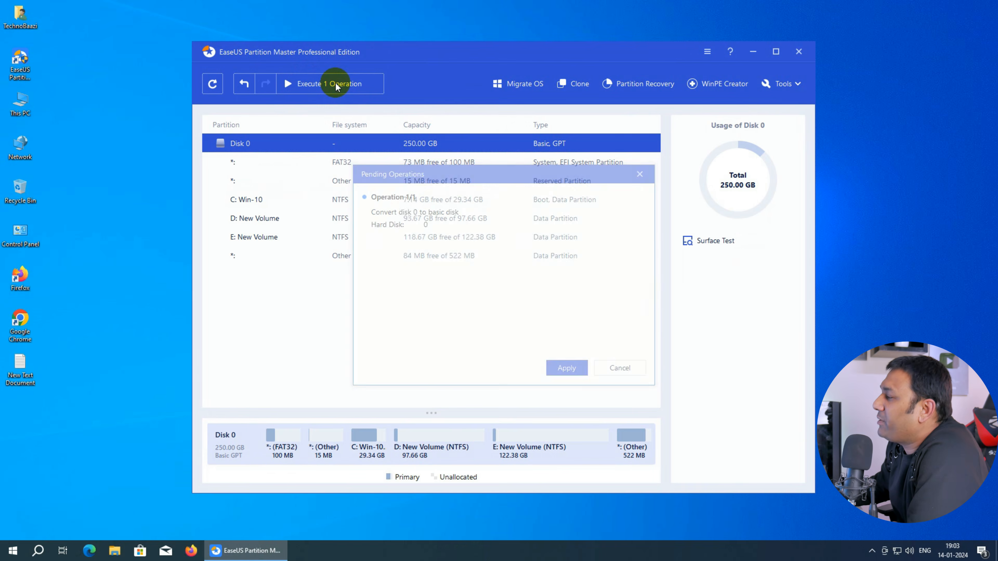
{"action": "left_click", "coordinate": [567, 367]}
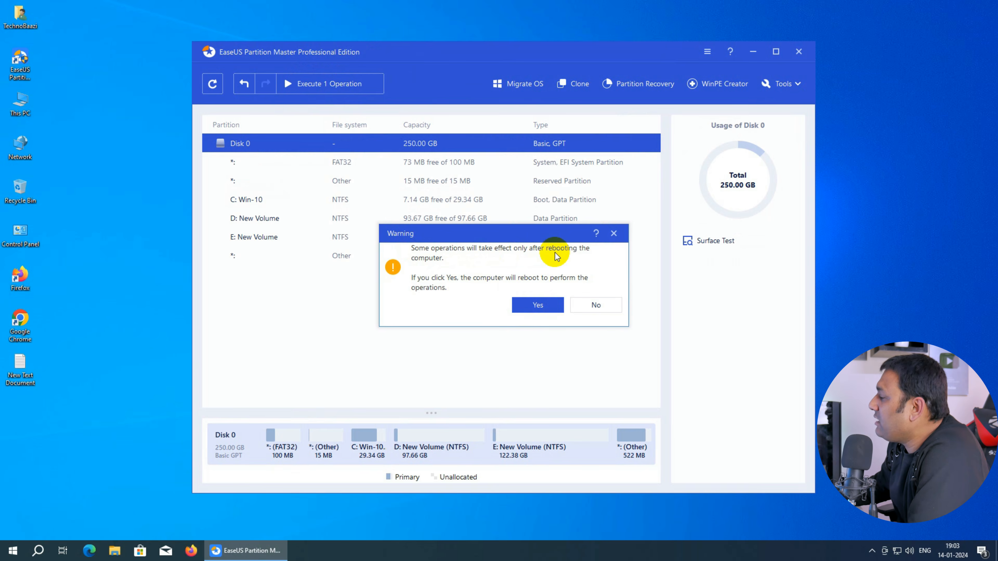
{"action": "left_click", "coordinate": [538, 305]}
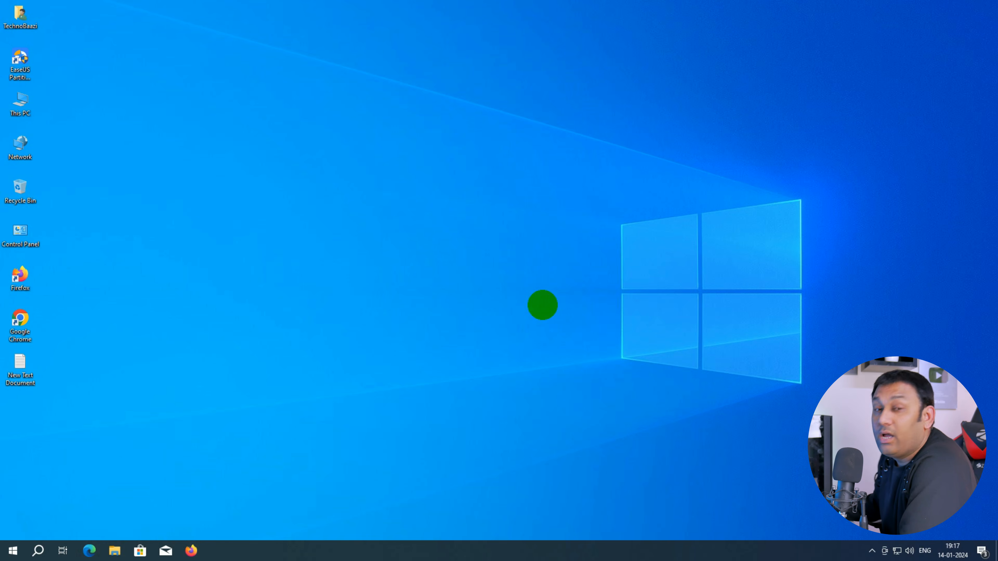
Step: Open Disk Management and view Disk 0's properties to verify its disk type
{"action": "right_click", "coordinate": [14, 105]}
{"action": "left_click", "coordinate": [47, 134]}
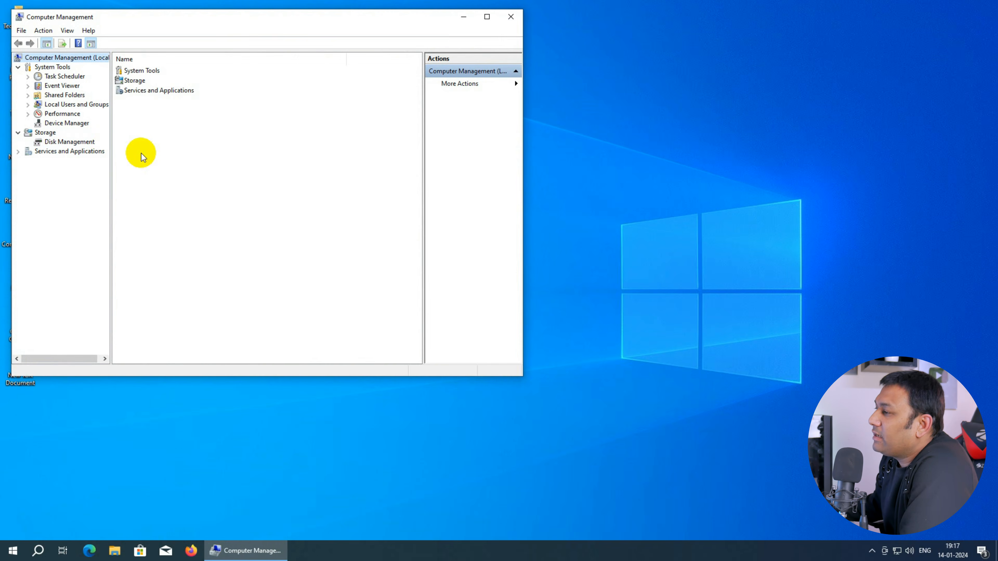
{"action": "left_click", "coordinate": [74, 142]}
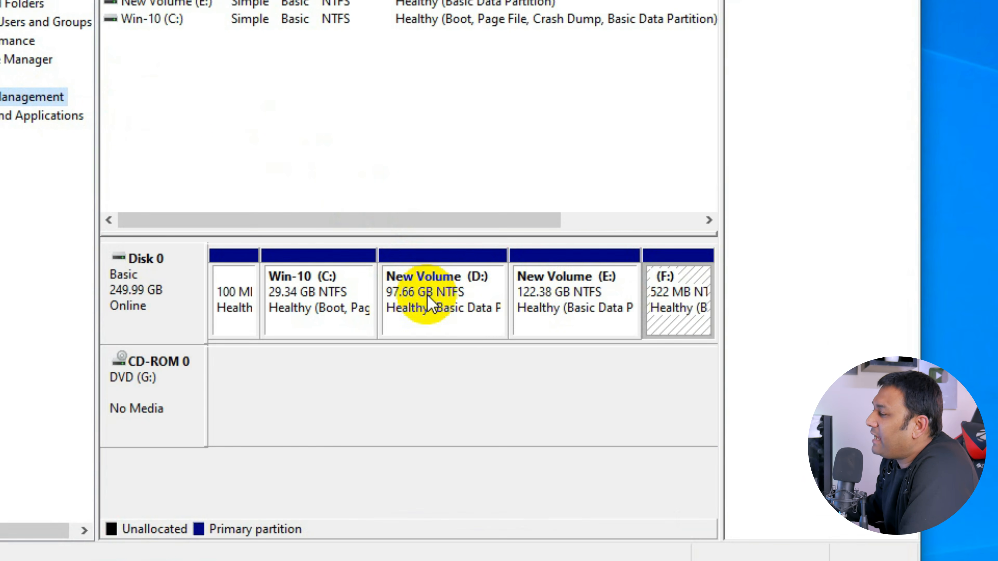
{"action": "left_click", "coordinate": [431, 301]}
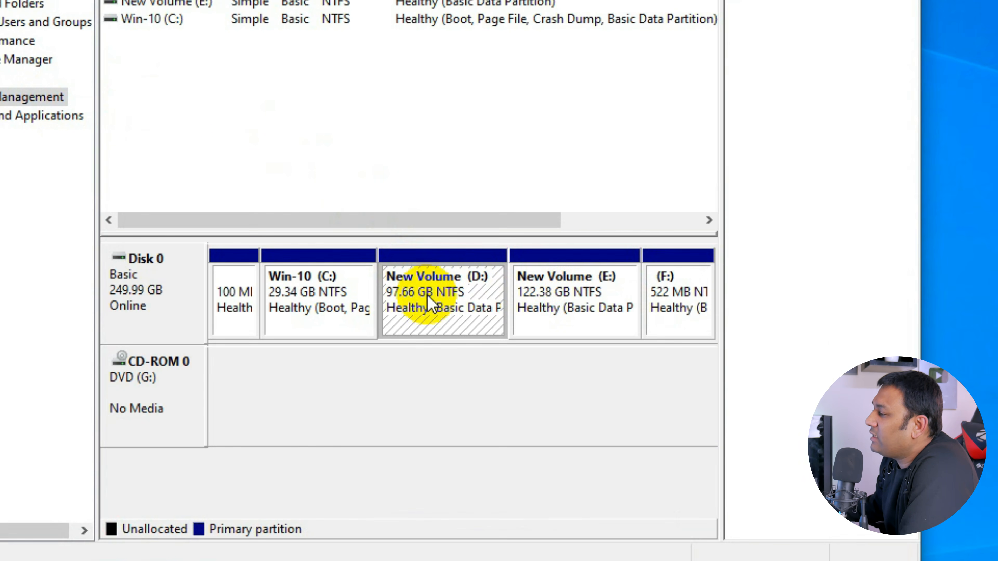
{"action": "left_click", "coordinate": [575, 302]}
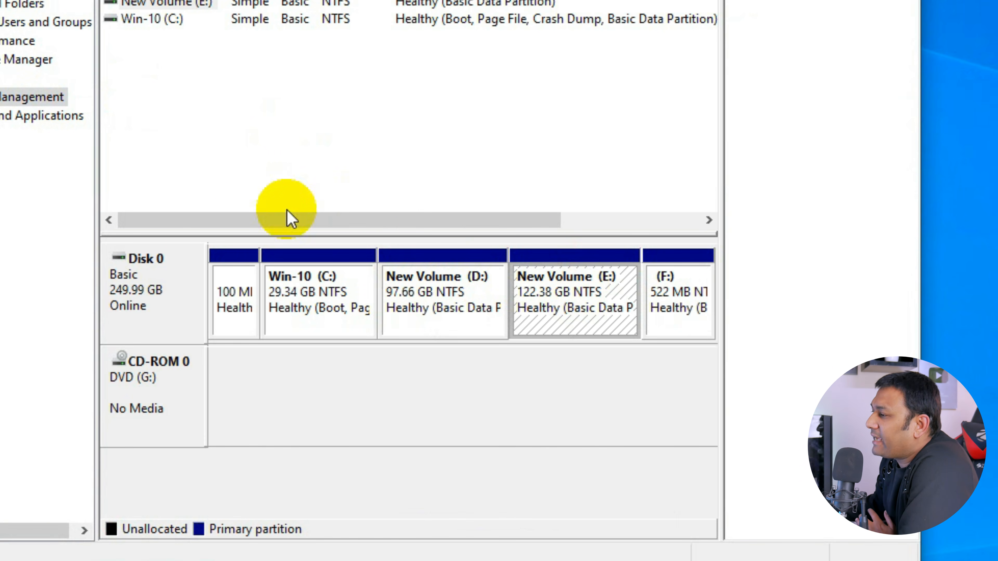
{"action": "right_click", "coordinate": [143, 284]}
{"action": "left_click", "coordinate": [222, 477]}
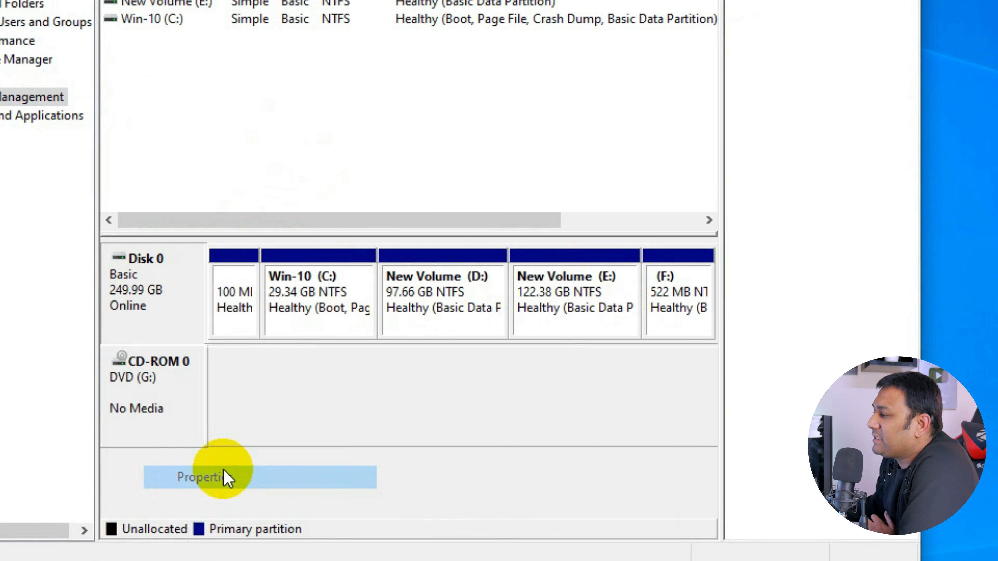
{"action": "left_click", "coordinate": [194, 29]}
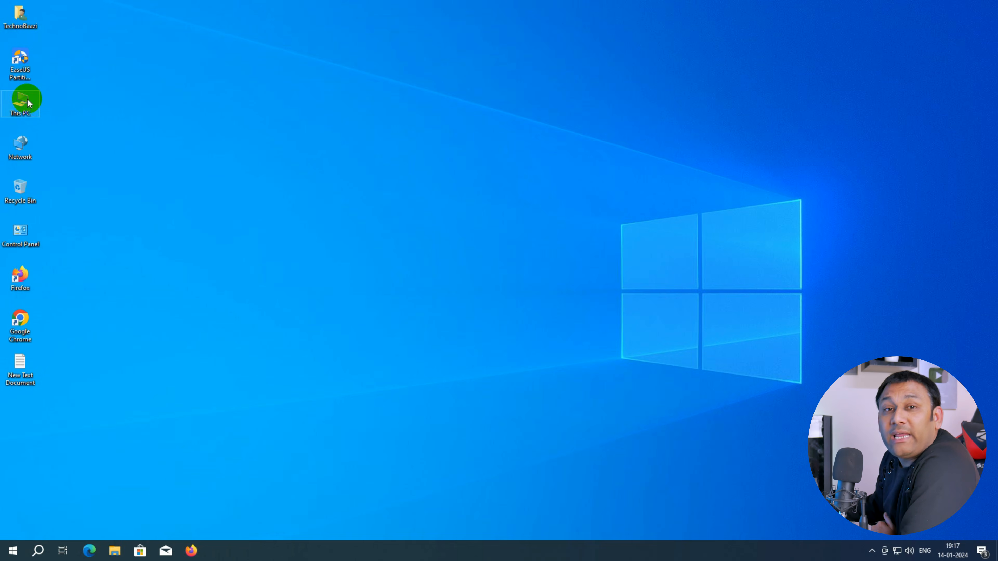
Step: Open This PC and browse the D: and E: drives to check their files
{"action": "double_click", "coordinate": [24, 99]}
{"action": "double_click", "coordinate": [507, 343]}
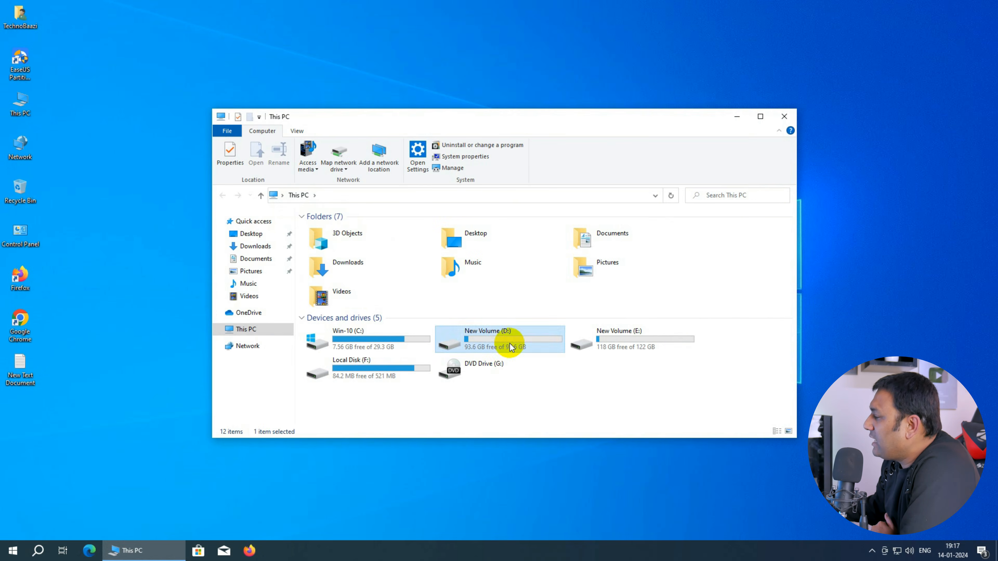
{"action": "left_click", "coordinate": [299, 195]}
{"action": "double_click", "coordinate": [648, 346]}
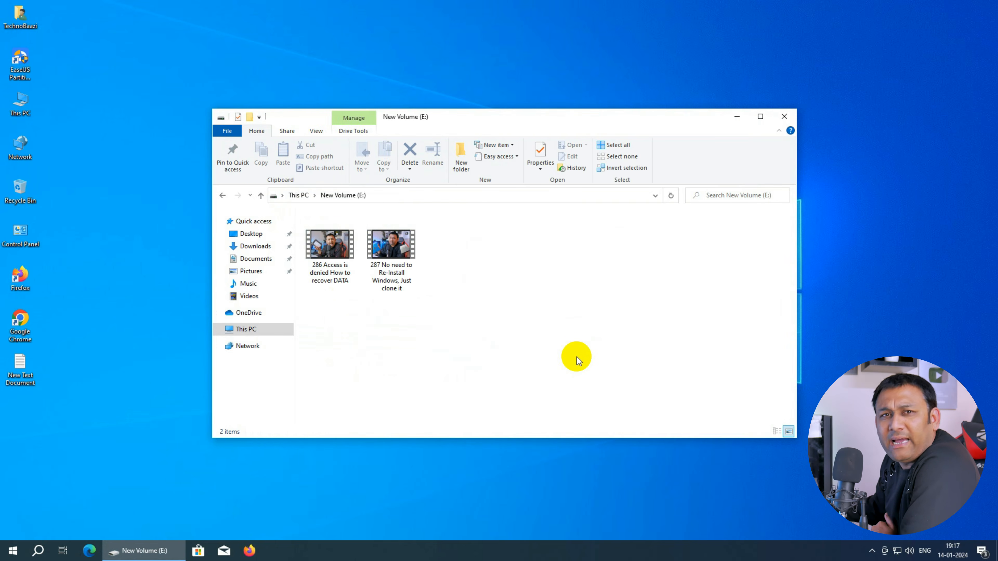